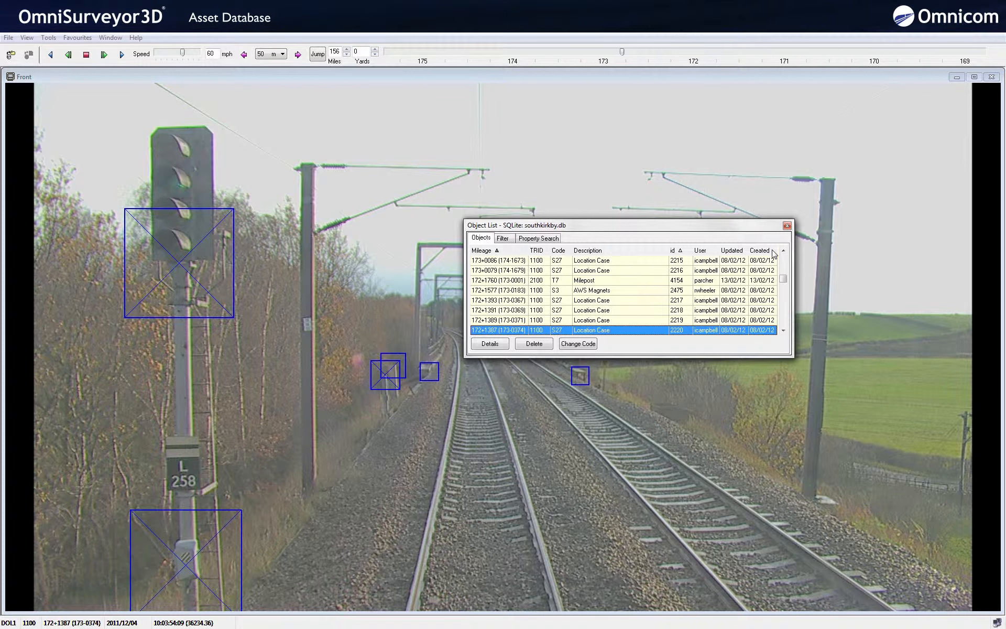
Step: Open the details of the Operational Telephones object at mileage 172+1376 from the object list
click(782, 330)
click(783, 330)
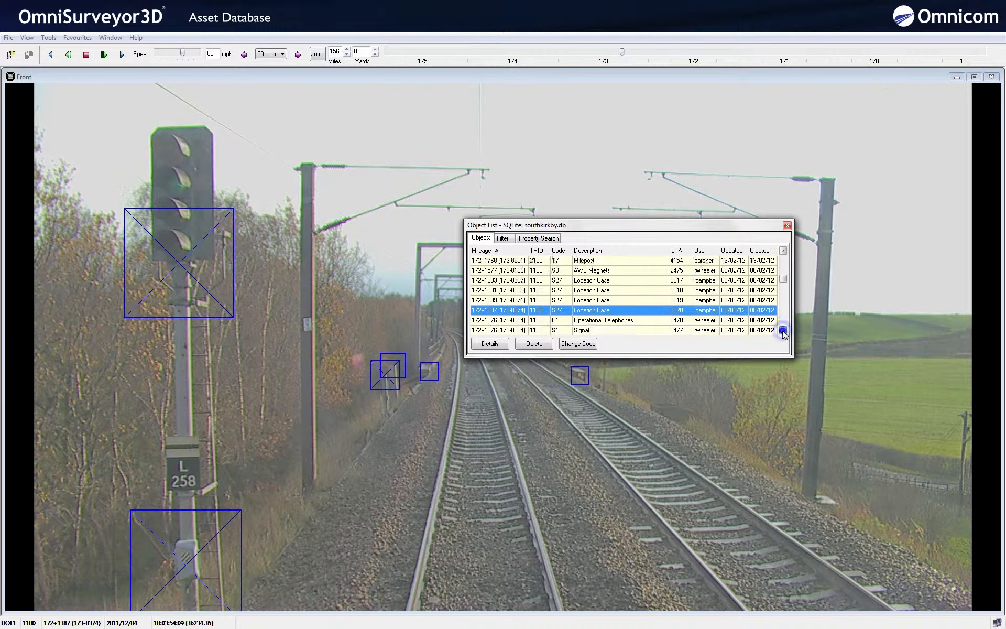
click(782, 330)
click(783, 330)
click(618, 300)
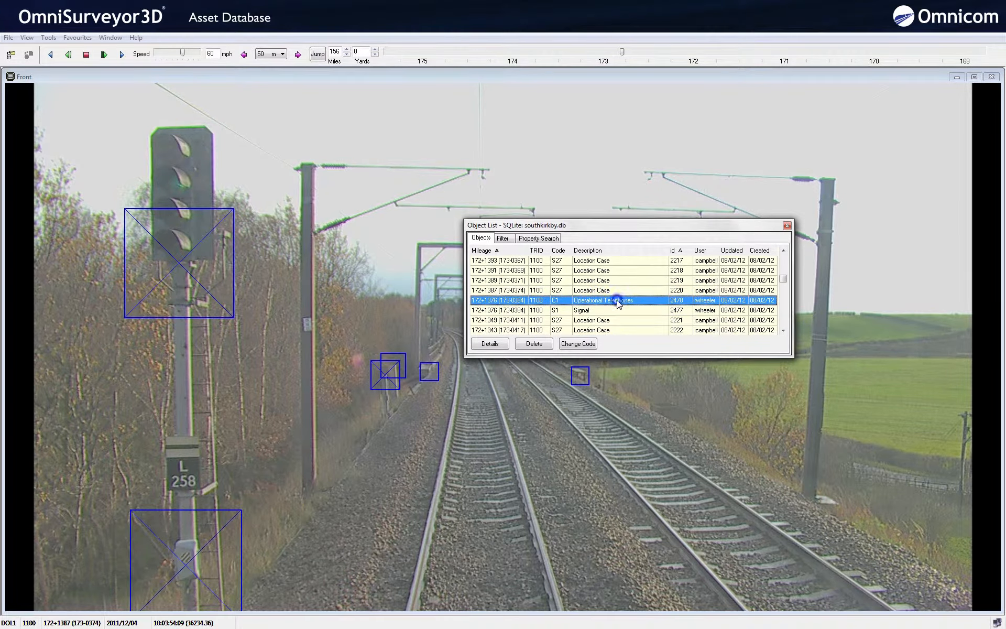
click(490, 344)
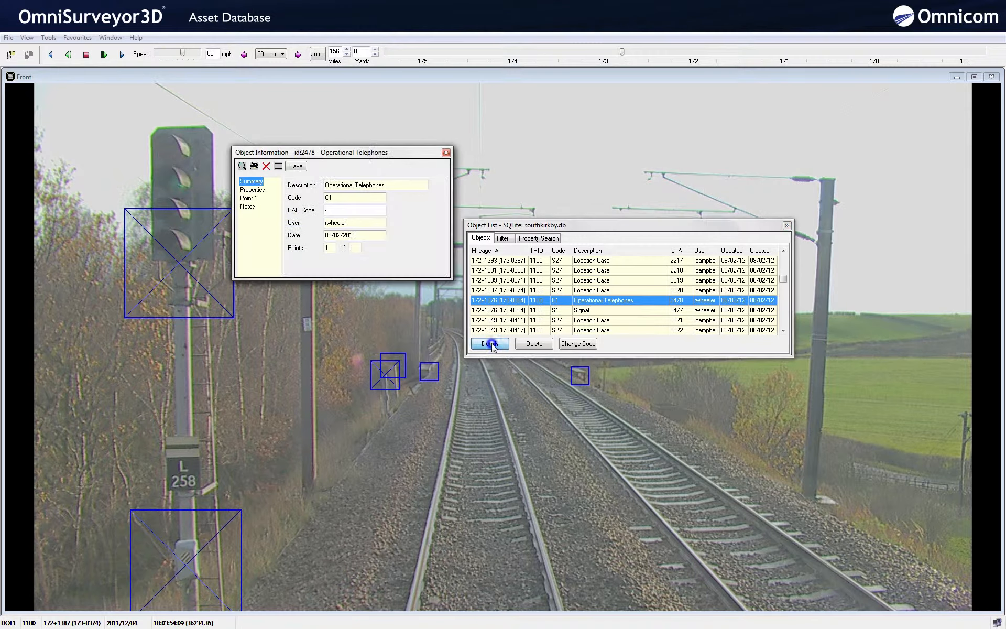
Step: Review the telephone object's properties, its Point 1 coordinates and its notes
click(254, 190)
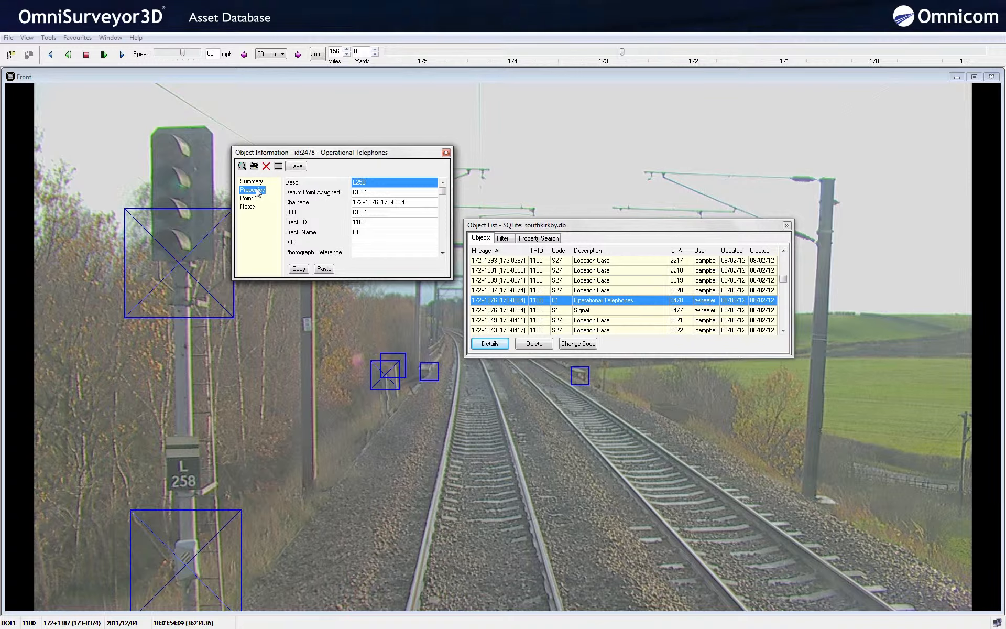
click(254, 199)
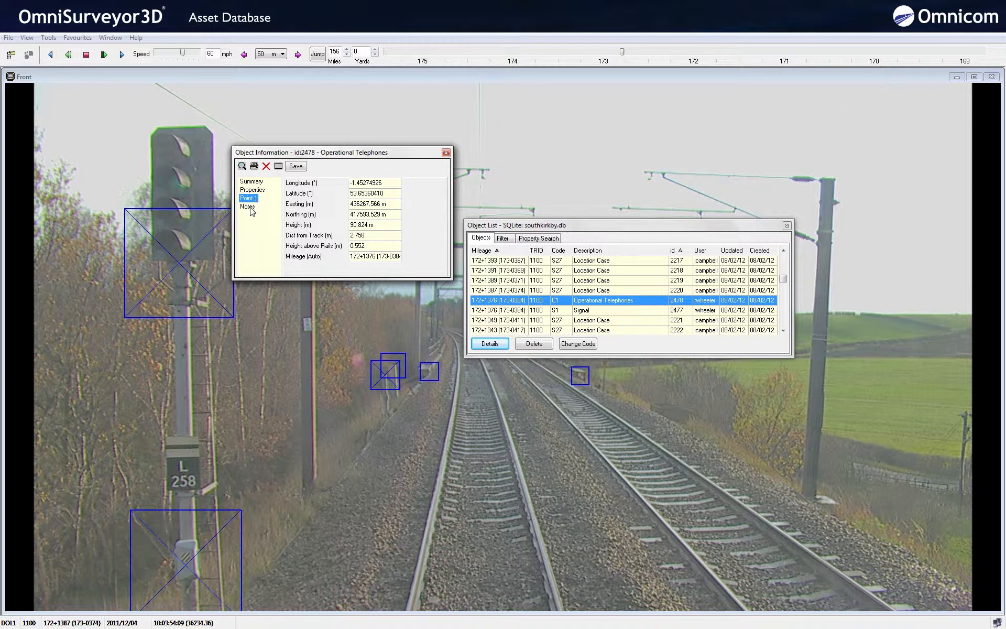
click(249, 208)
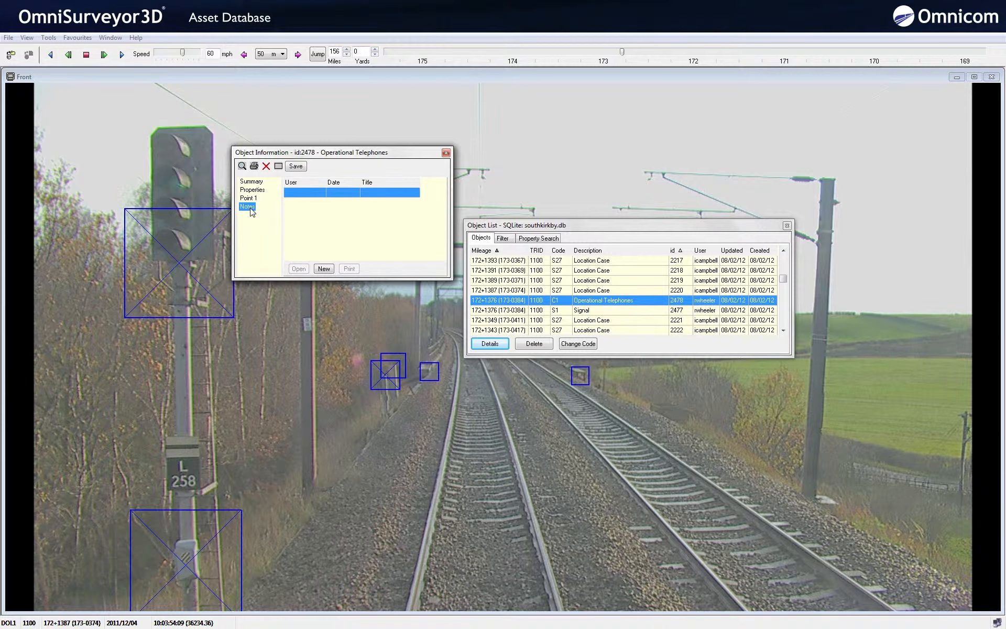
Step: View the telephone object in the video and on Google Maps, and close its information window
click(242, 166)
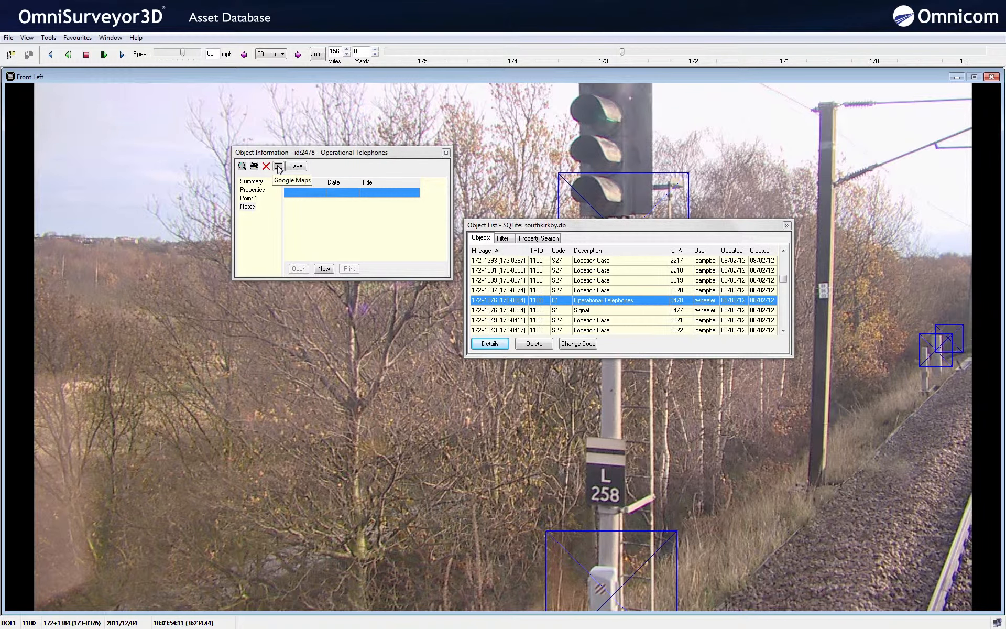
click(278, 166)
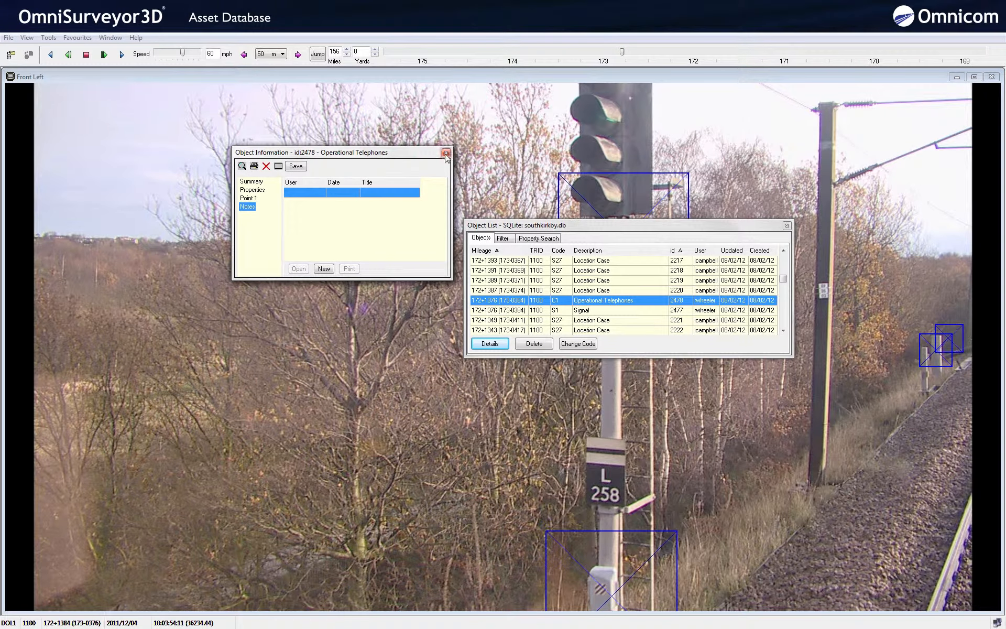
click(446, 153)
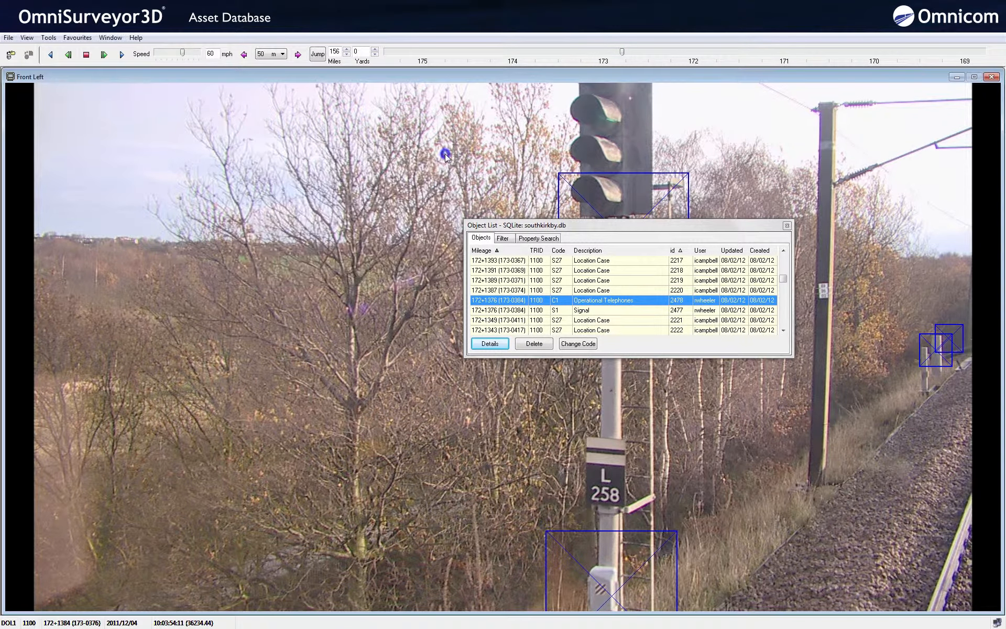
Step: List only the Operational Telephones objects by filtering on code C1 from the Code Finder, and clear the filter after viewing them
click(504, 238)
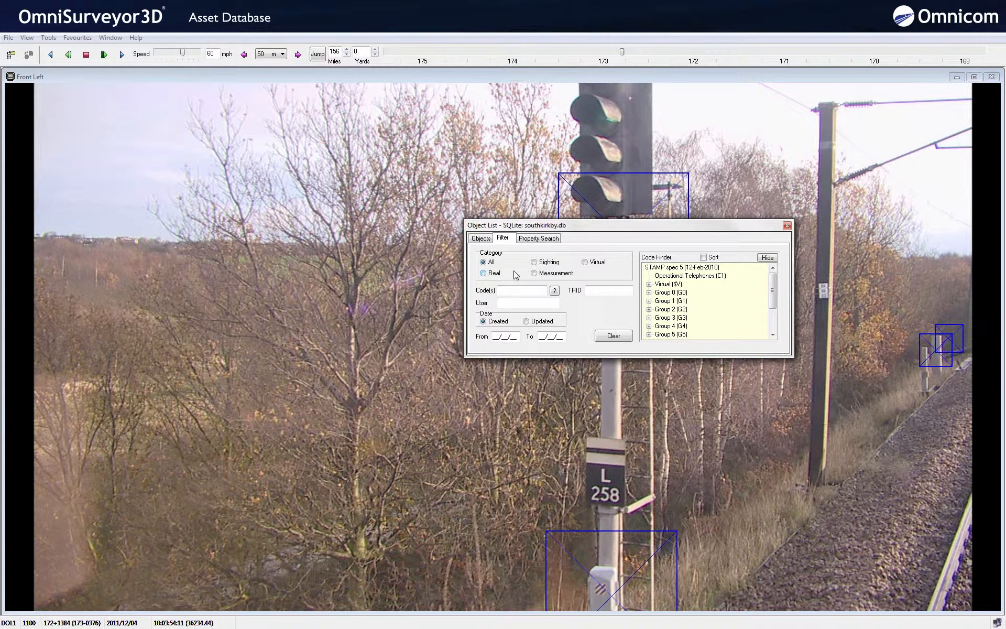
click(556, 290)
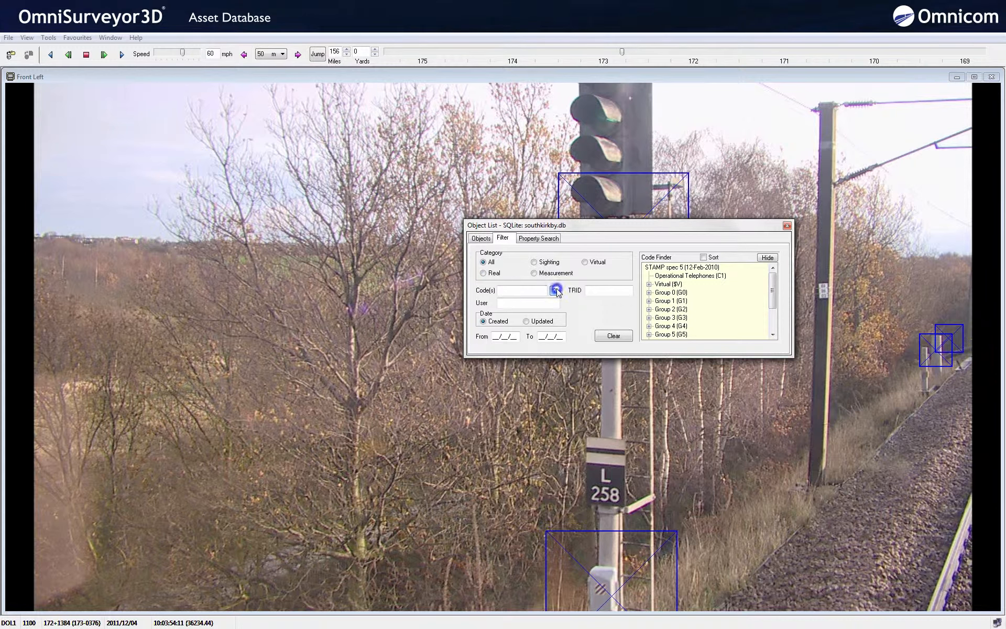
click(648, 309)
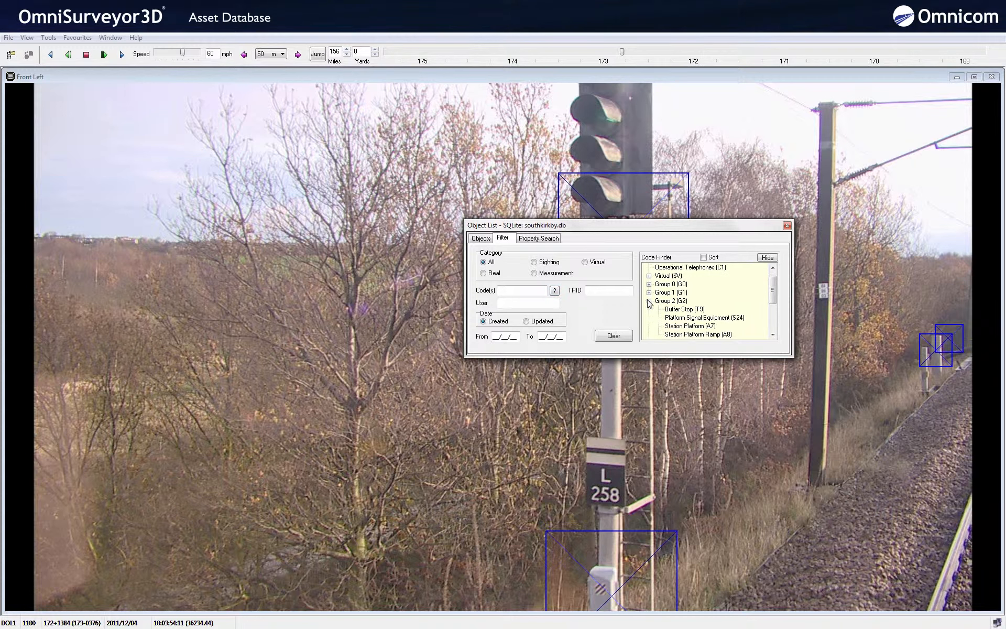
mouse_move(773, 290)
mouse_down()
mouse_move(778, 307)
mouse_move(775, 287)
mouse_up()
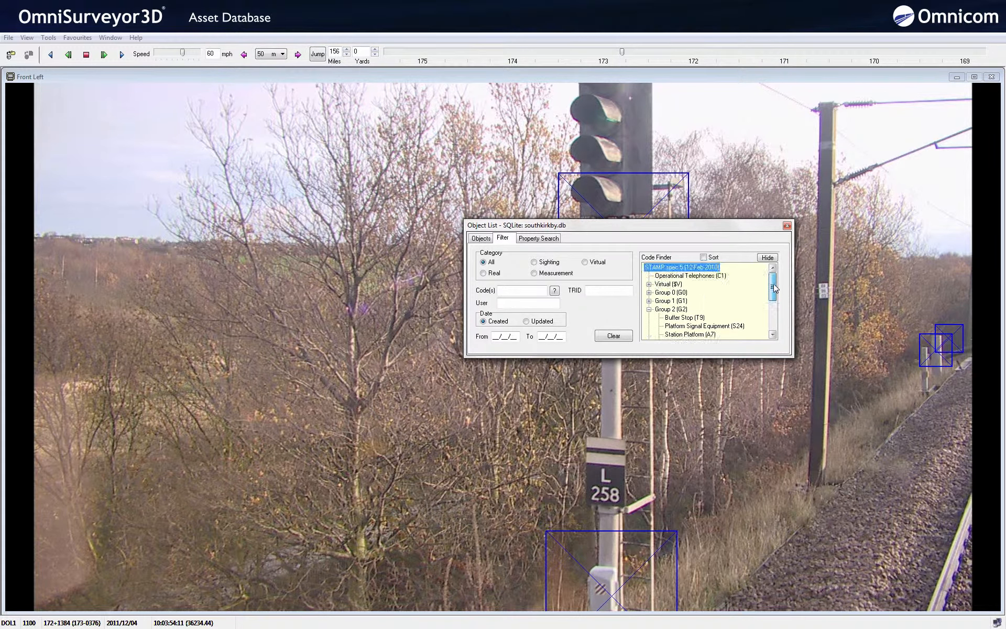
click(694, 276)
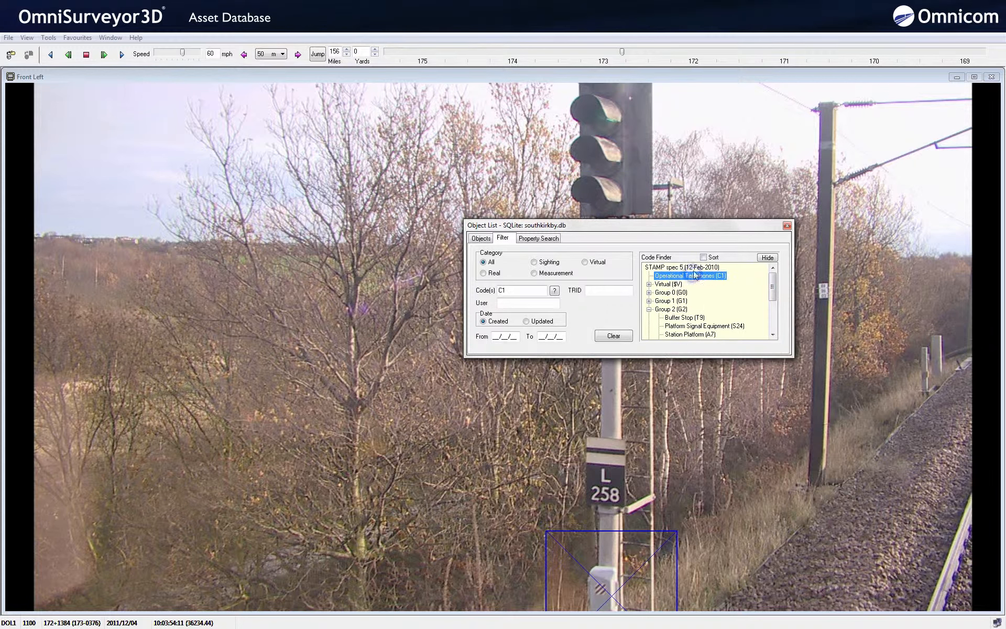
click(481, 239)
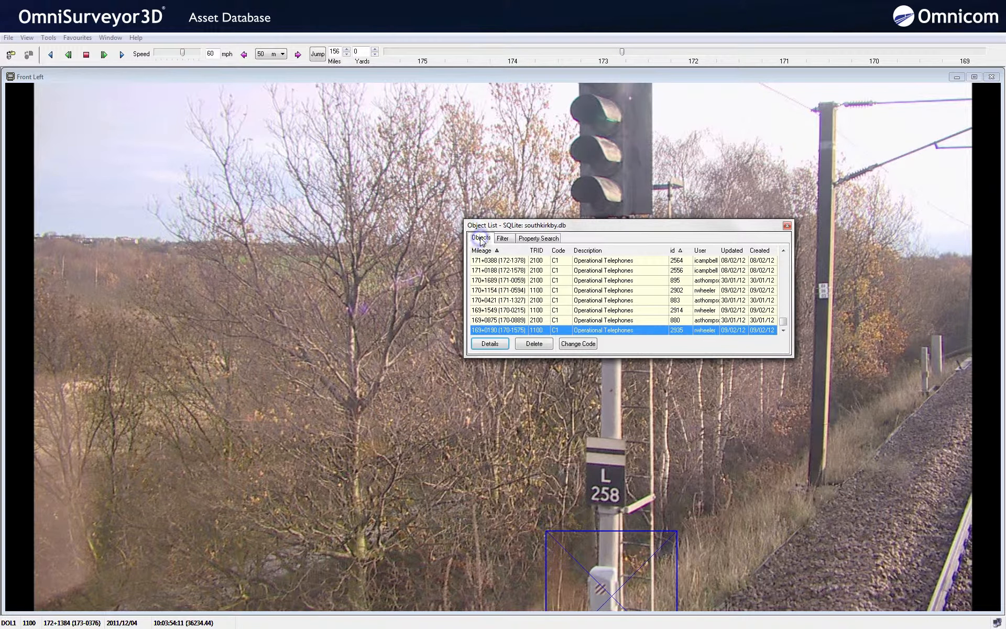
click(503, 238)
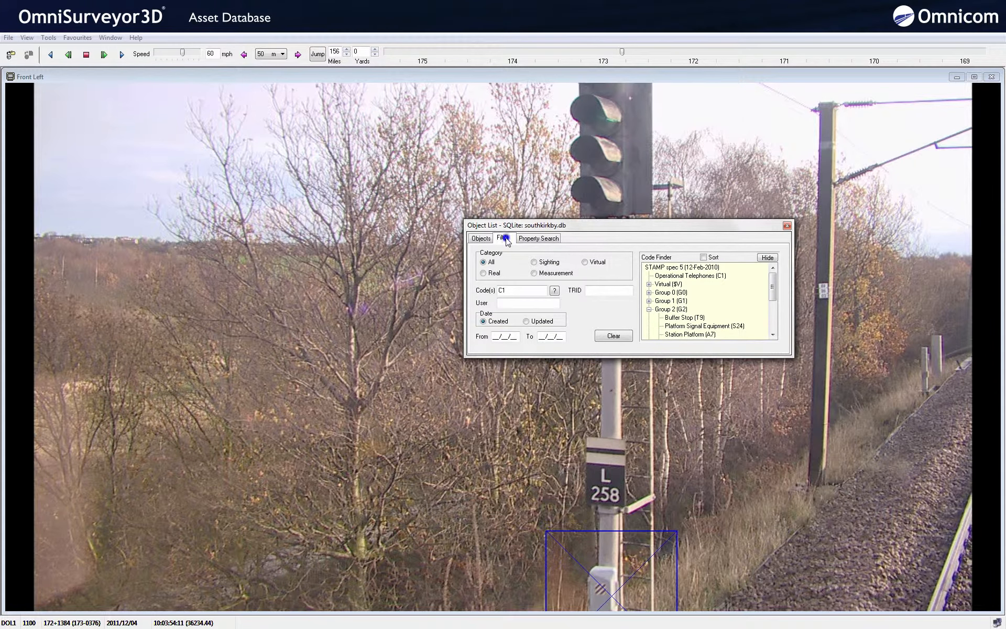
click(613, 337)
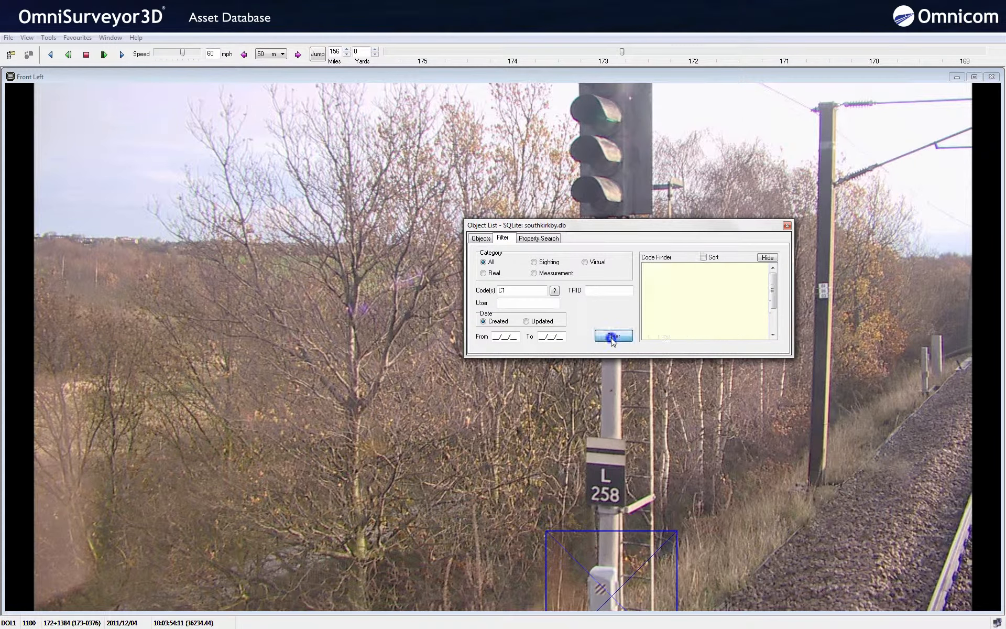
Step: Search the objects by property for Datum Point Assigned with the value DOL1 and view the resulting object list
click(538, 239)
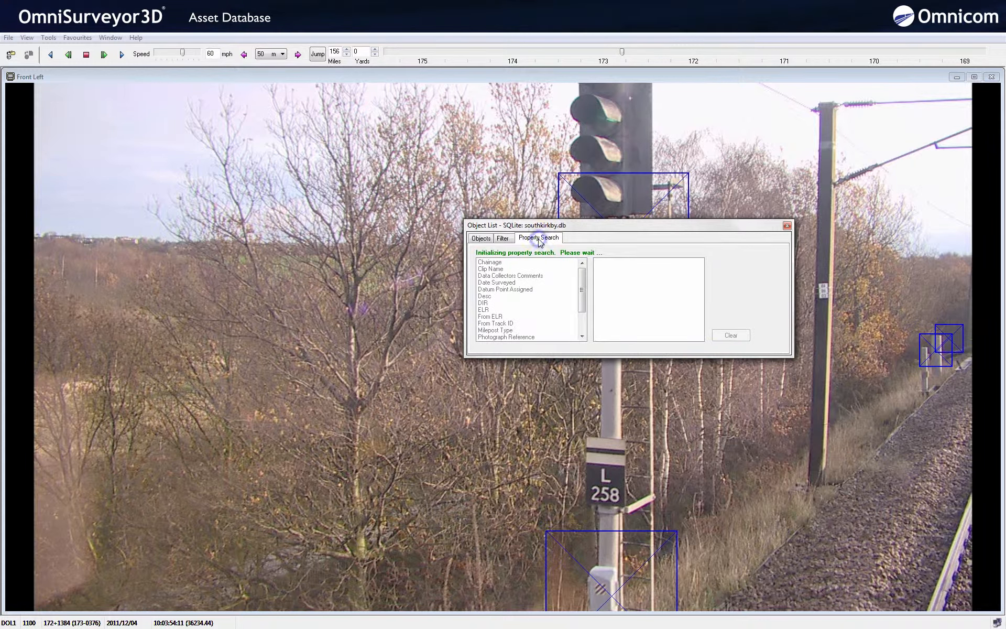
mouse_move(581, 294)
mouse_down()
mouse_move(583, 322)
mouse_move(582, 291)
mouse_up()
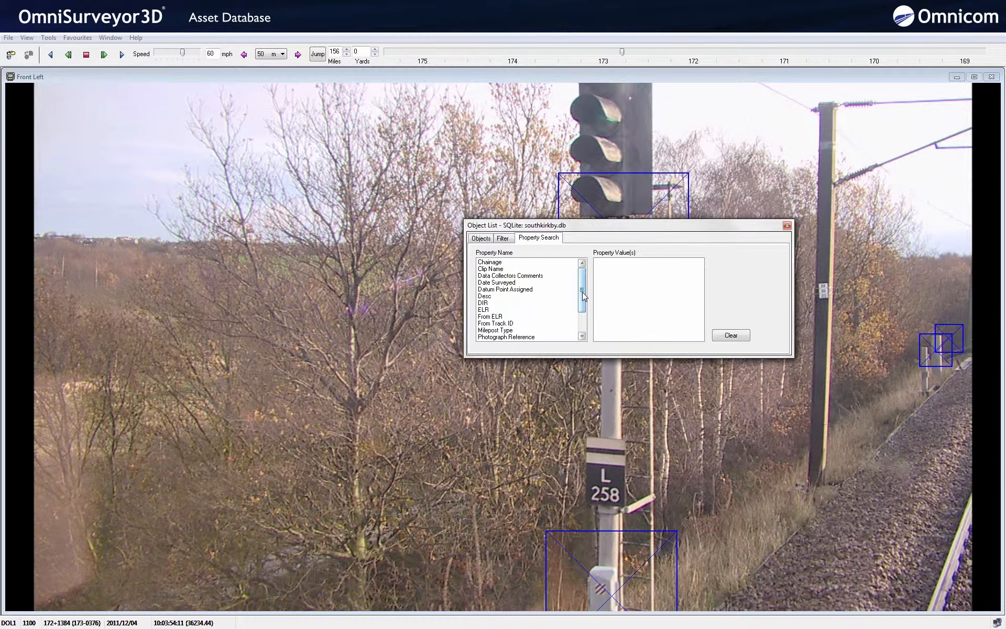
click(513, 290)
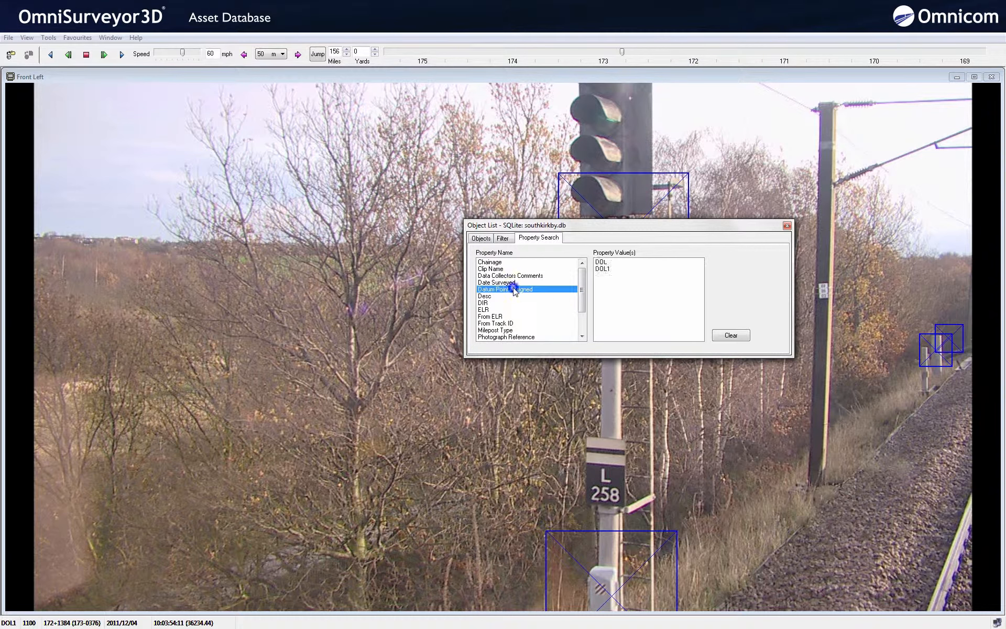
click(603, 269)
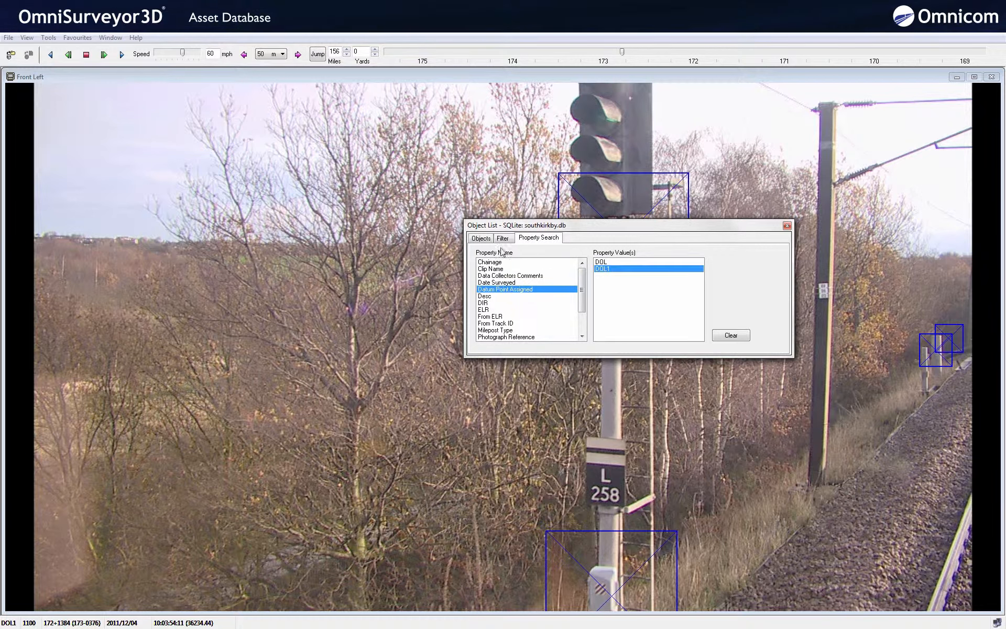
click(481, 238)
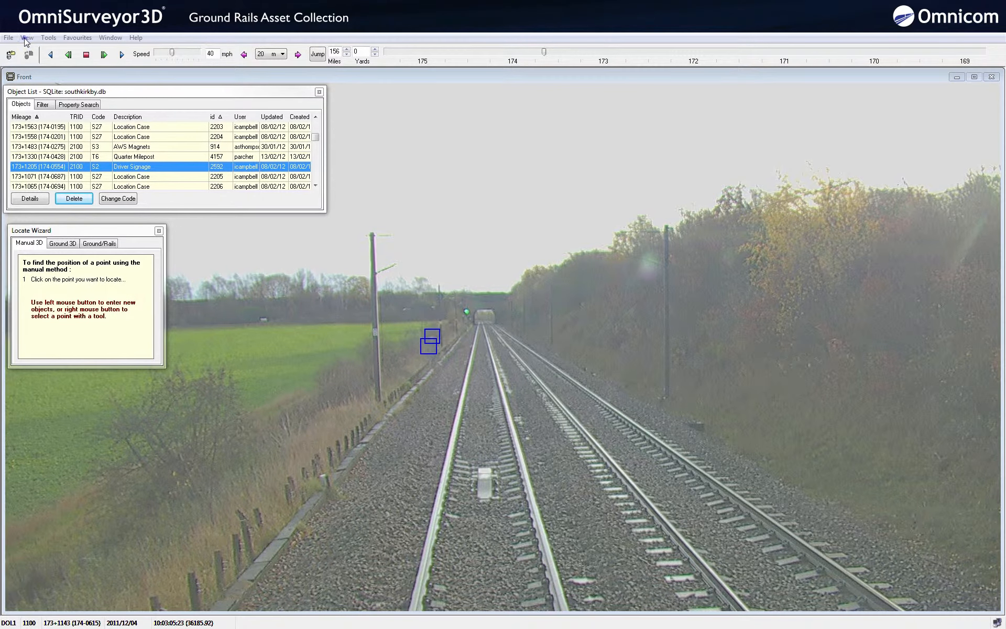
Step: Fit the video to the window and move it to mileage 173+1135, with the white track unit close to the camera
click(26, 37)
click(43, 204)
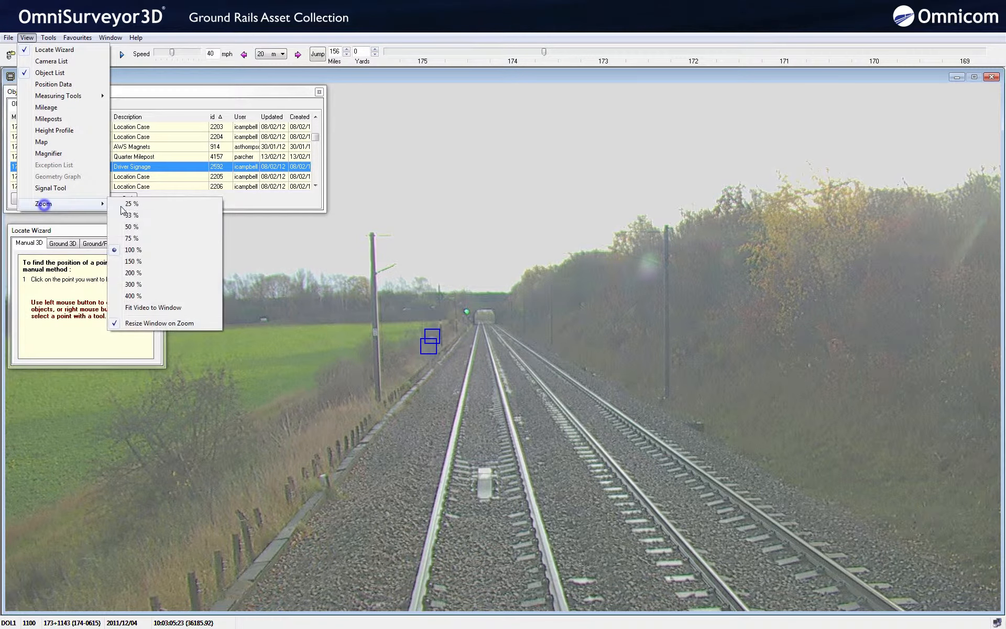
click(139, 308)
click(105, 54)
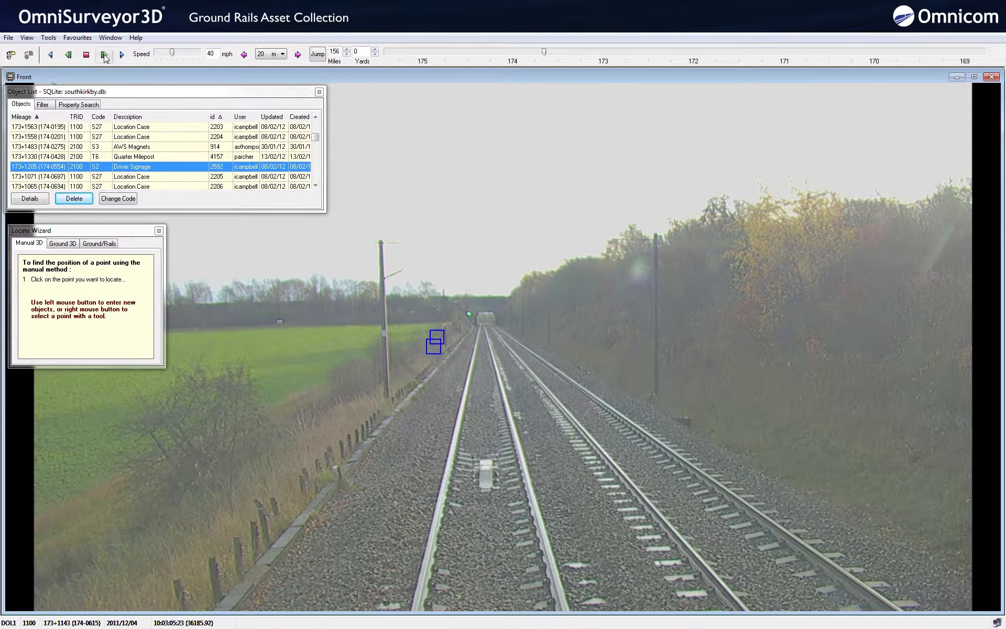
click(68, 56)
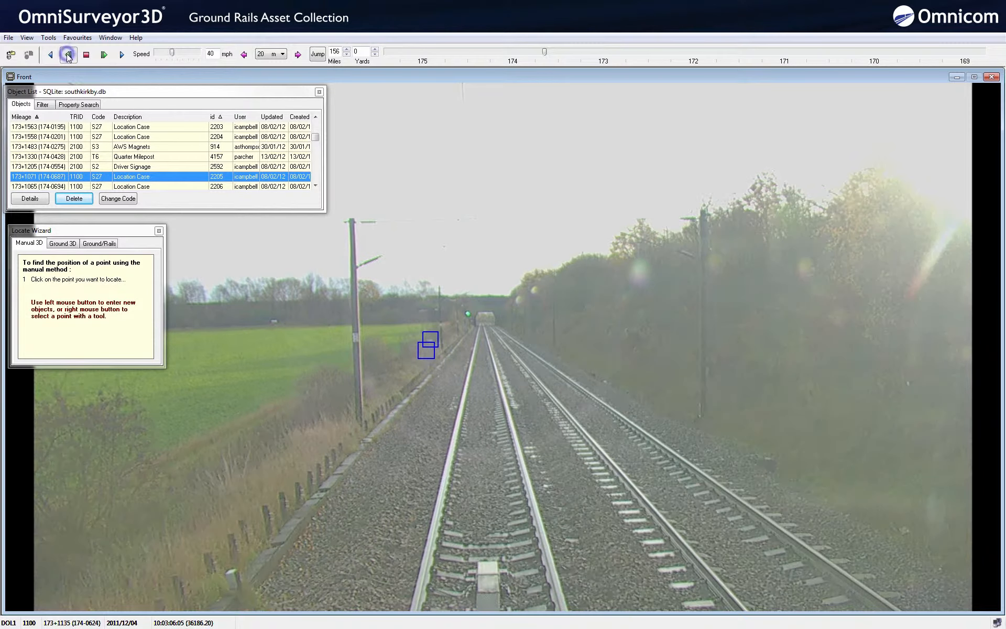
Step: Set the Locate Wizard to the Ground/Rails method and show the Magnifier at x4
click(99, 244)
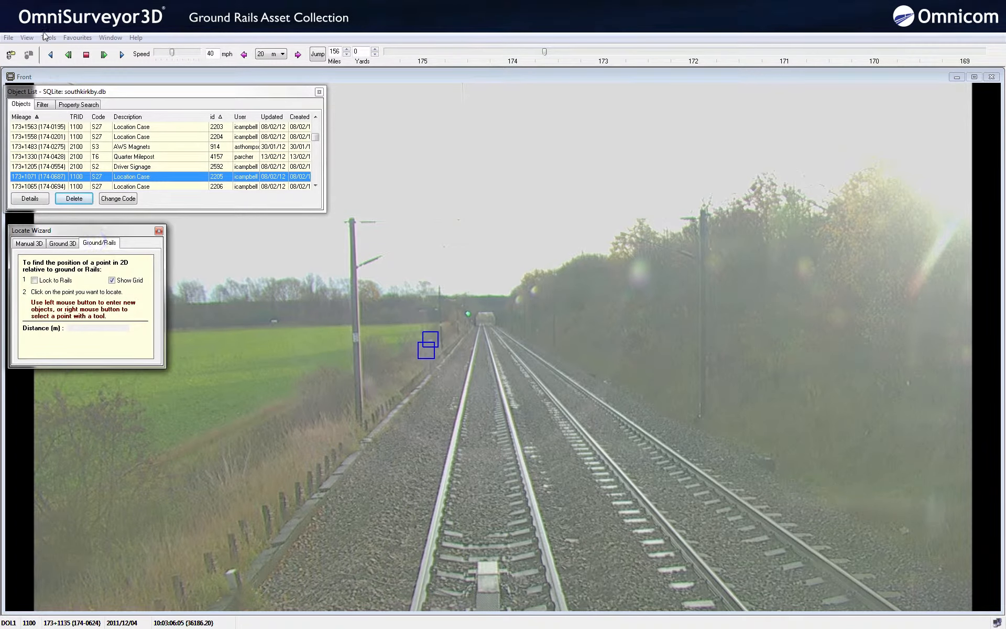
click(27, 39)
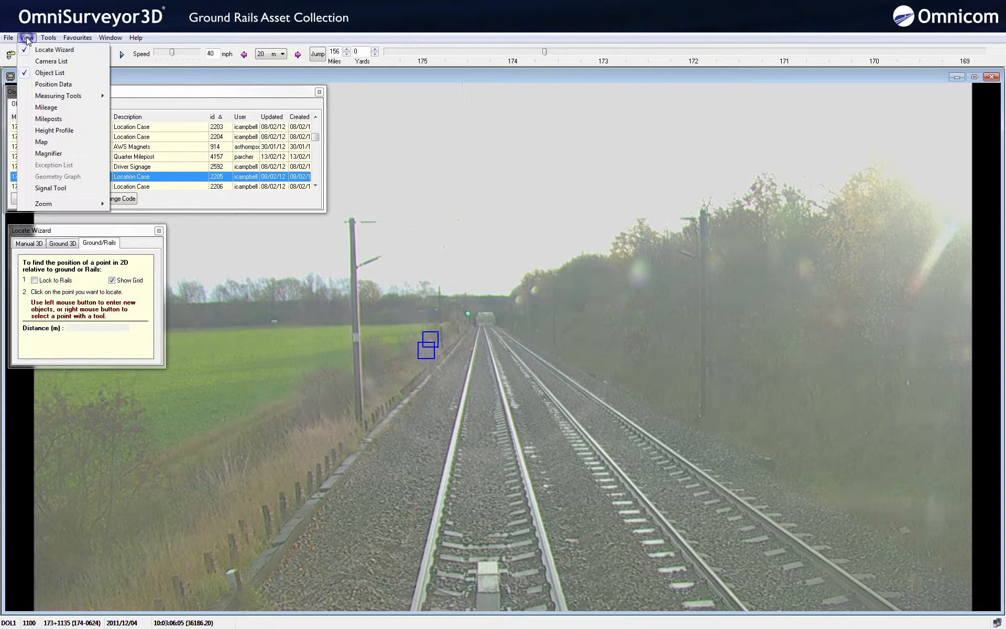
click(46, 155)
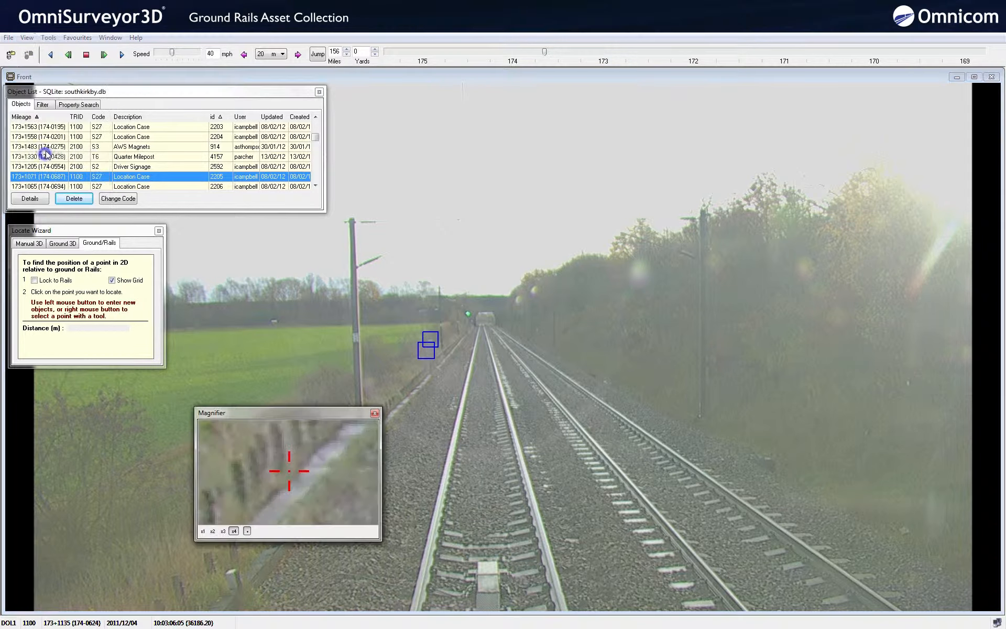
click(234, 531)
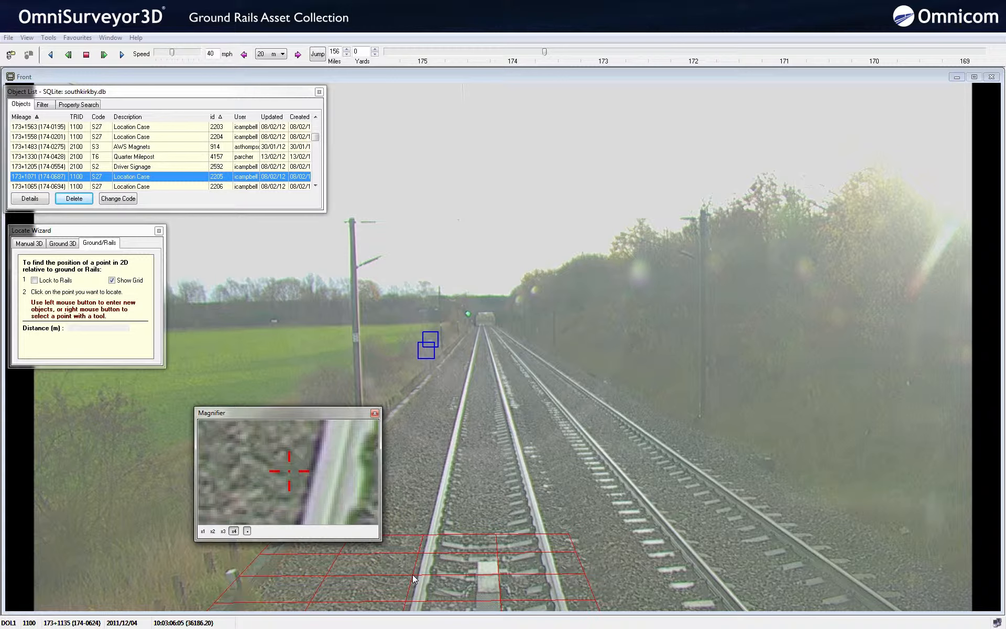
Step: Mark the centre of the white unit between the near rails and start saving it as a new object
click(488, 581)
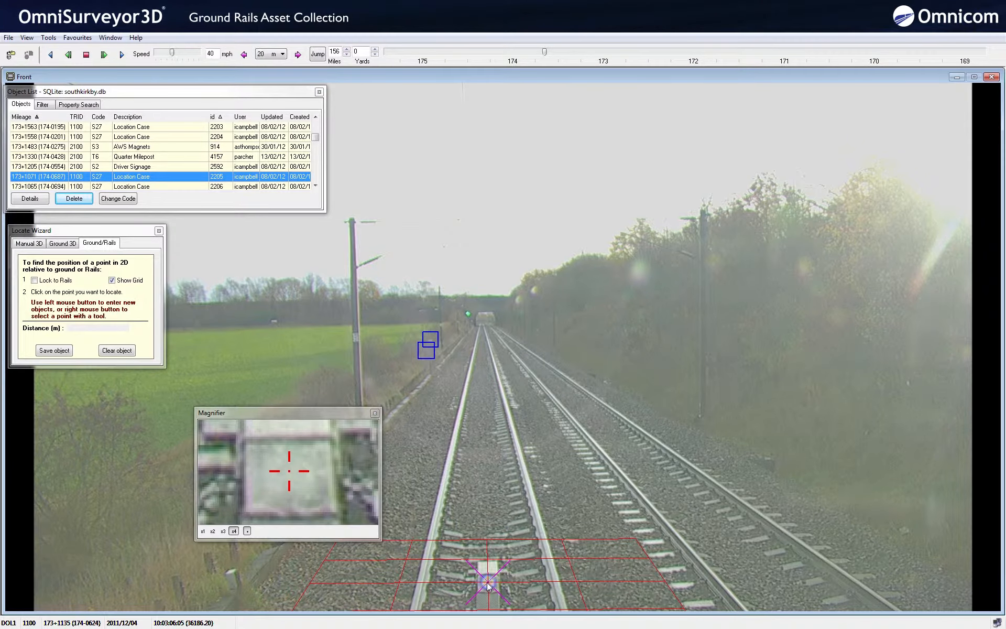
click(54, 350)
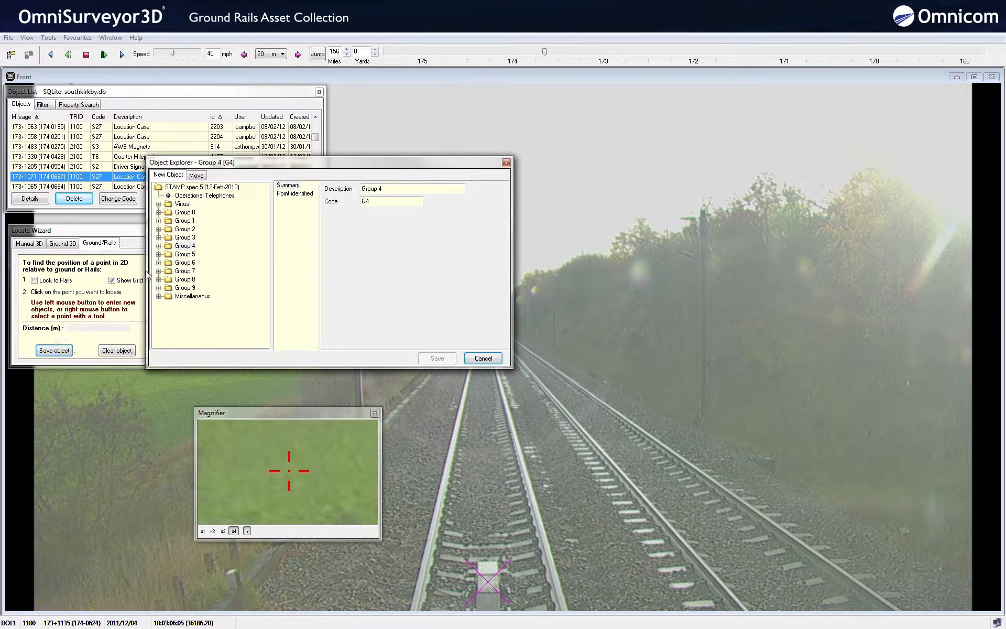
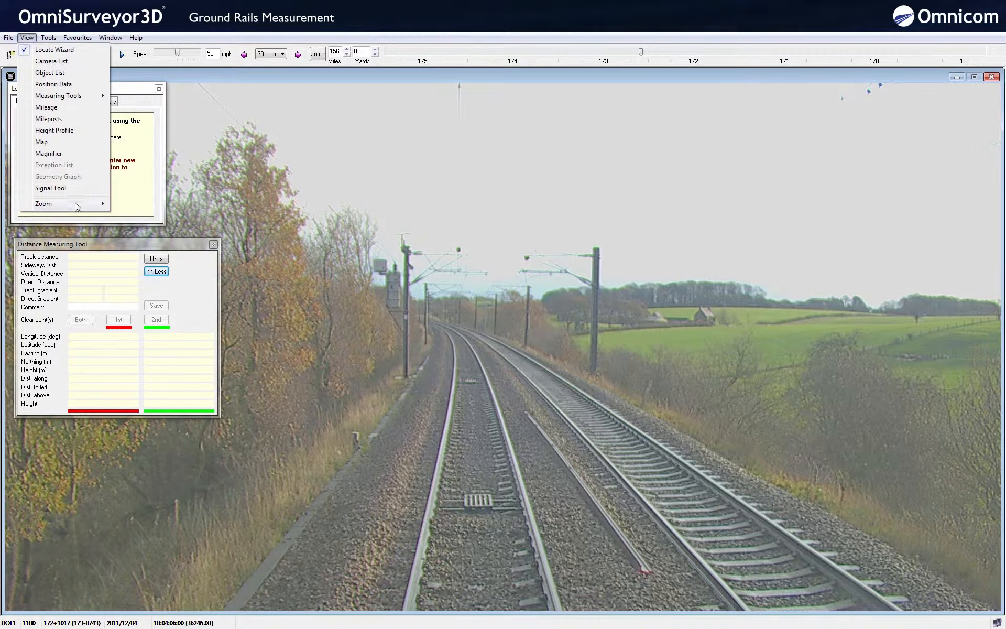
Step: Fit the measurement video to the window and advance it until the grating between the rails is close to the camera
mouse_move(74, 202)
click(138, 309)
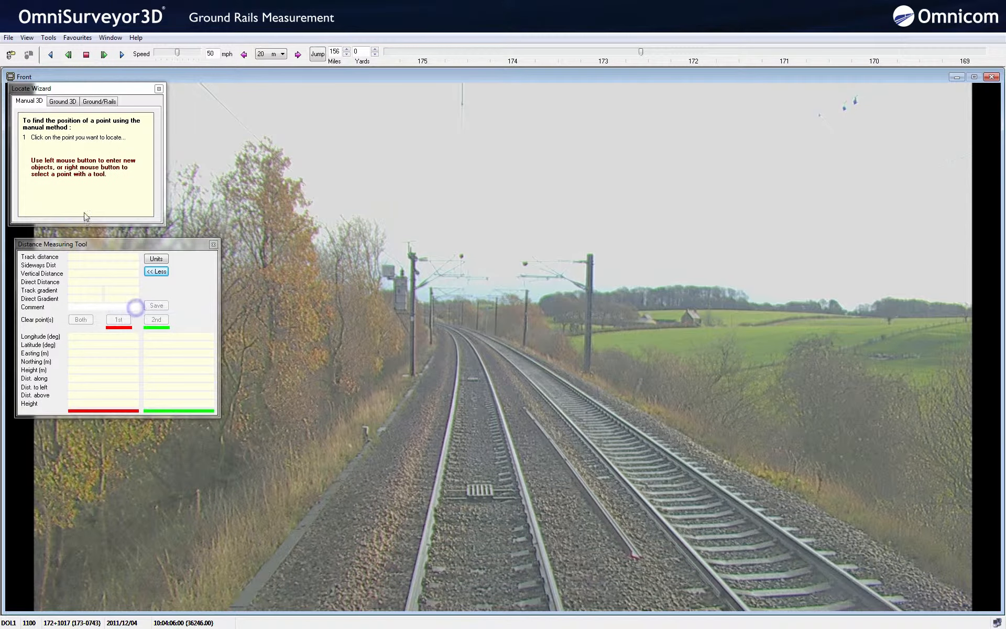
click(104, 54)
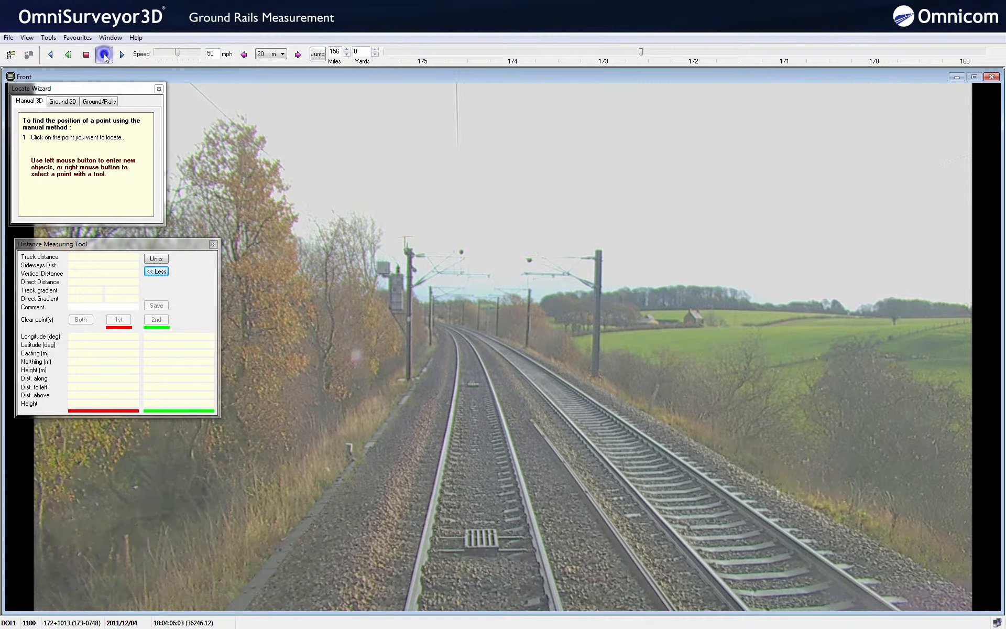
Step: Using the Ground/Rails locating method, place the first distance measuring point on the centre of the grating between the near rails
click(99, 101)
click(481, 586)
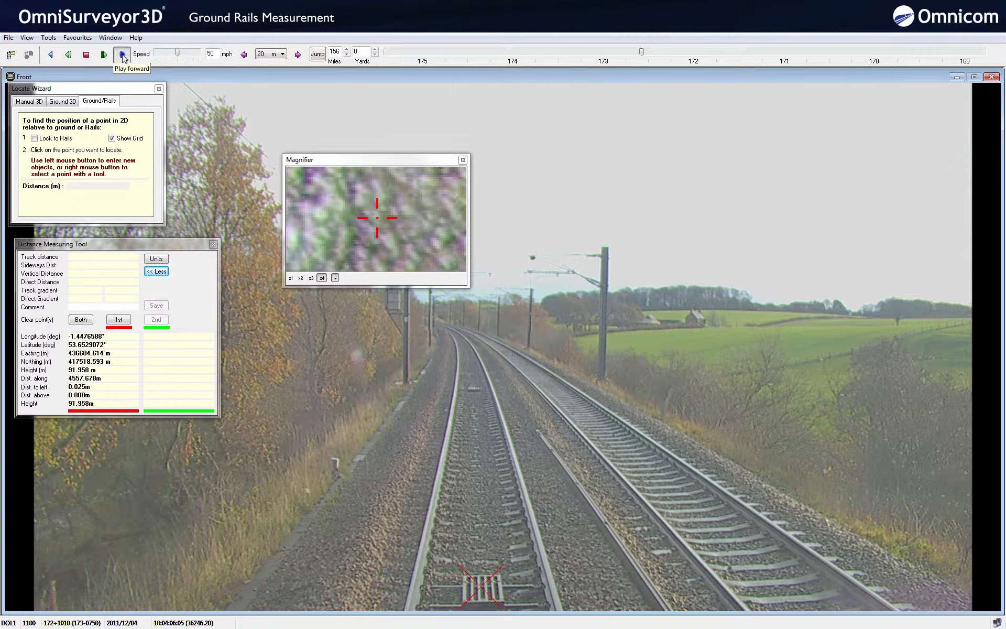
Step: Advance the video to the next grating between the near rails and place the second distance measuring point on its centre
click(104, 54)
click(86, 55)
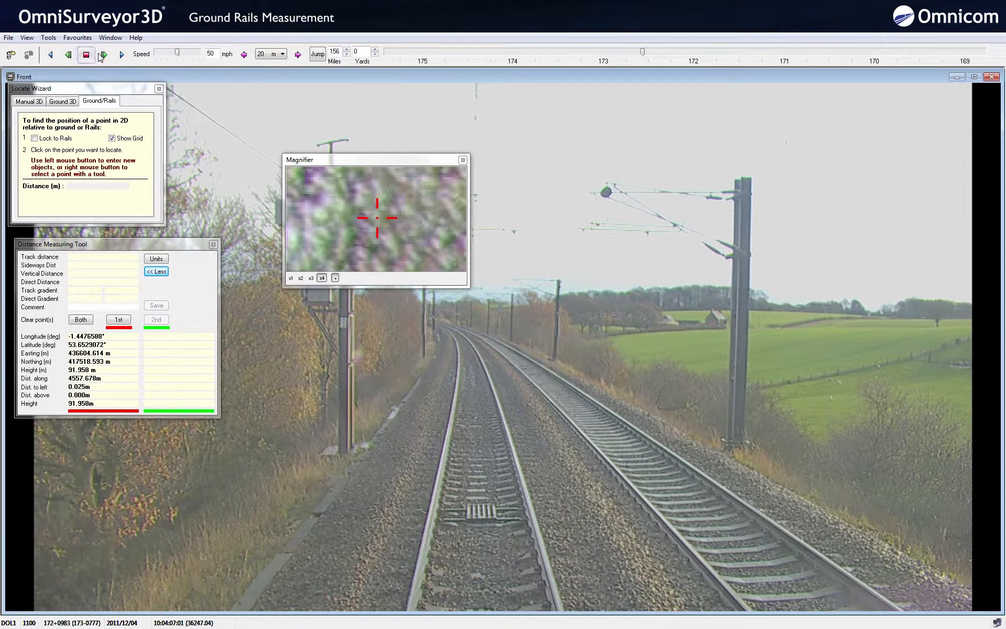
click(105, 54)
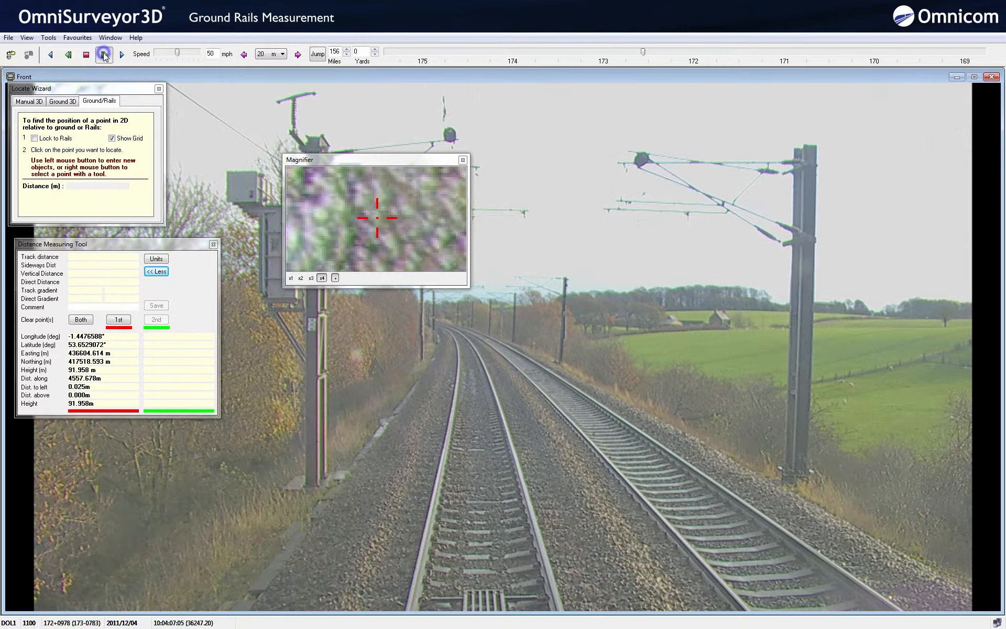
click(68, 54)
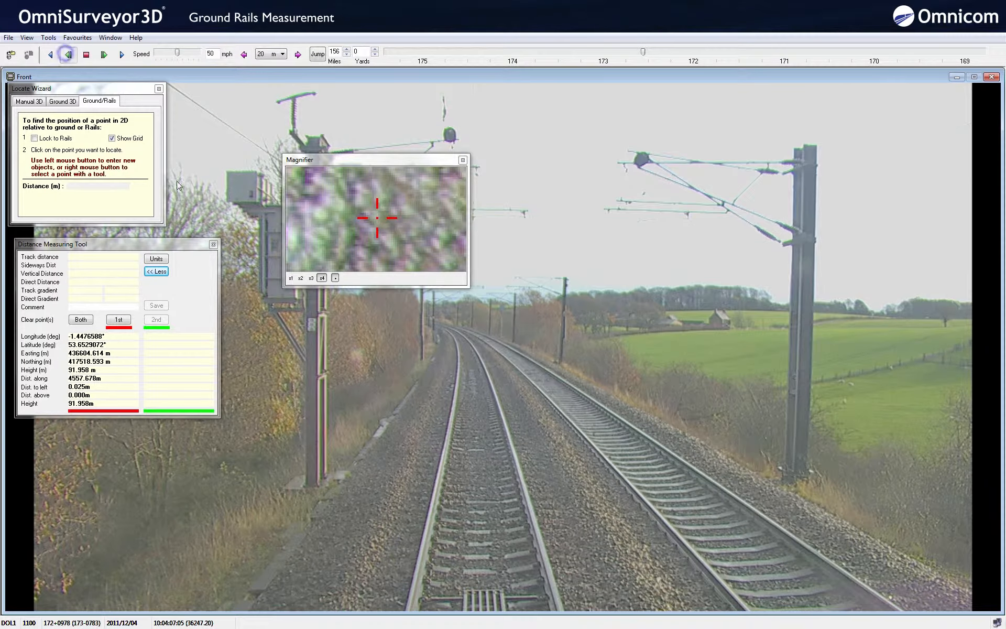
click(485, 606)
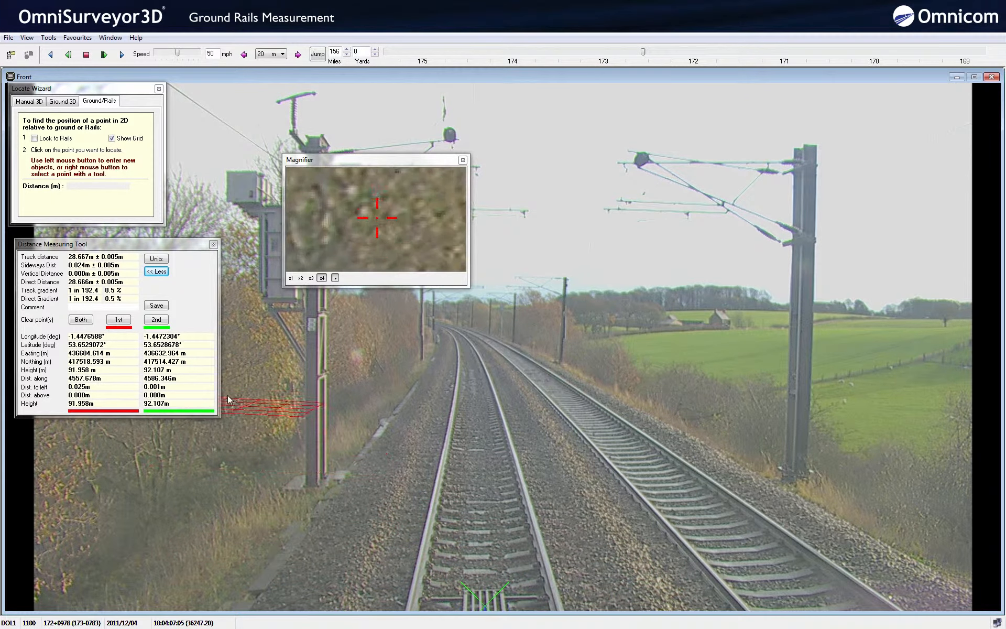
Step: Clear both measuring points and measure the sideways distance across the near track from one rail to the other, beside the grating
click(80, 319)
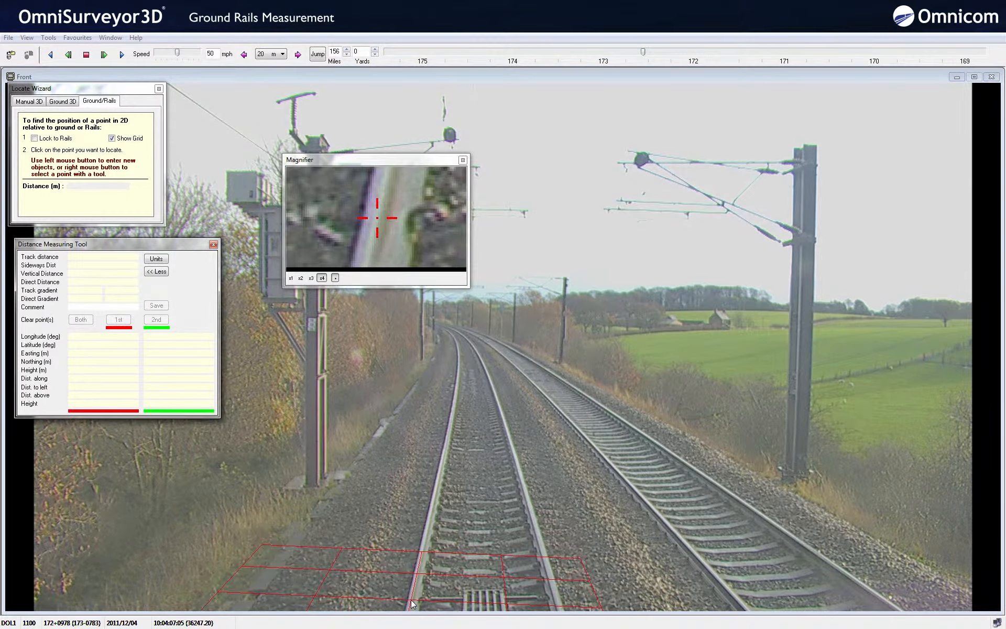
click(411, 600)
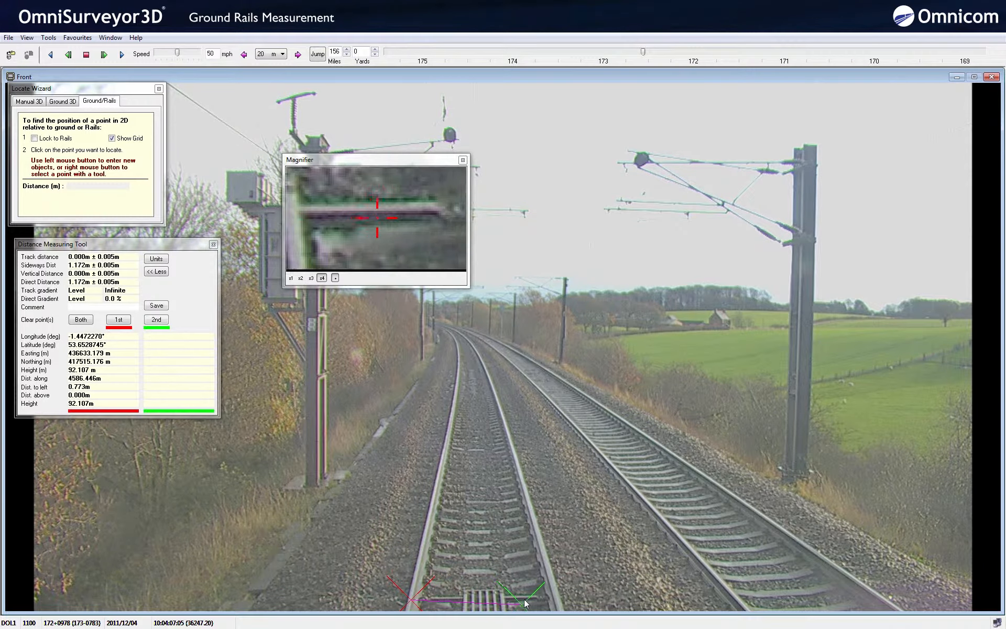
click(551, 602)
click(553, 604)
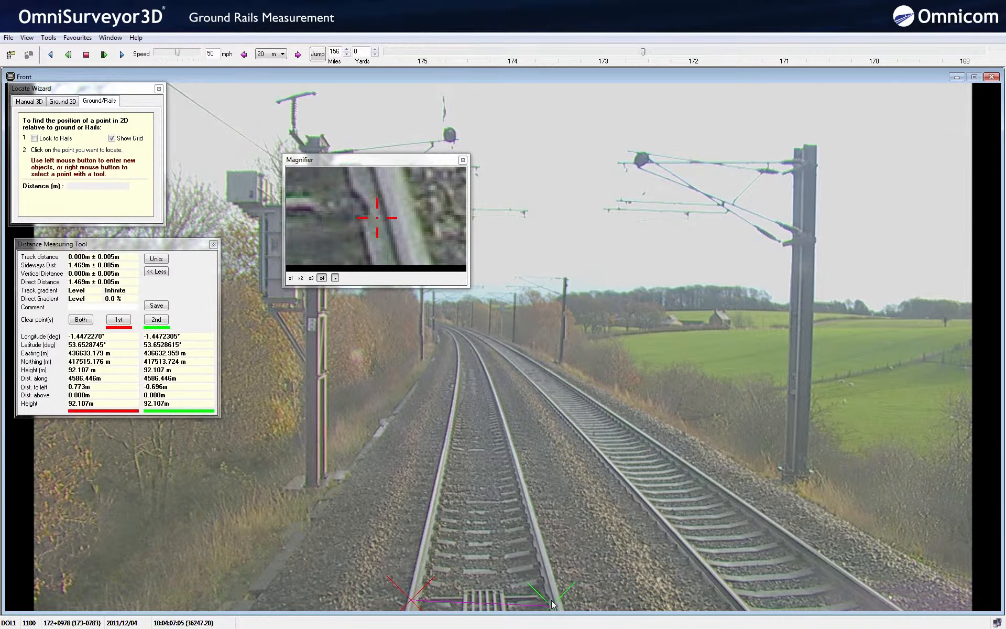
click(555, 605)
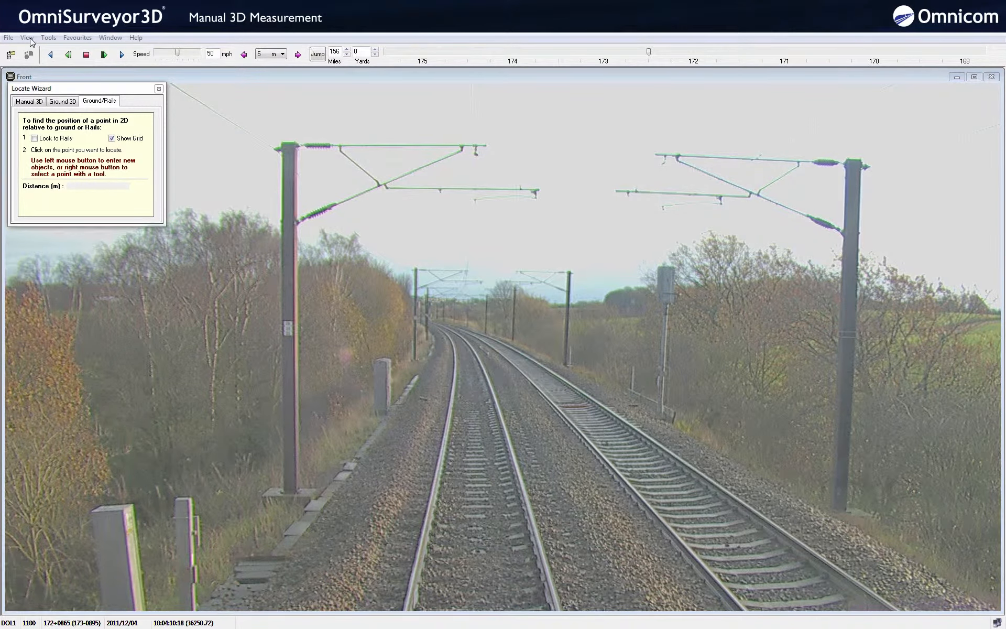
Step: Show the Distance Measuring Tool with its expanded coordinate details and fit the video to the window
click(29, 39)
mouse_move(41, 95)
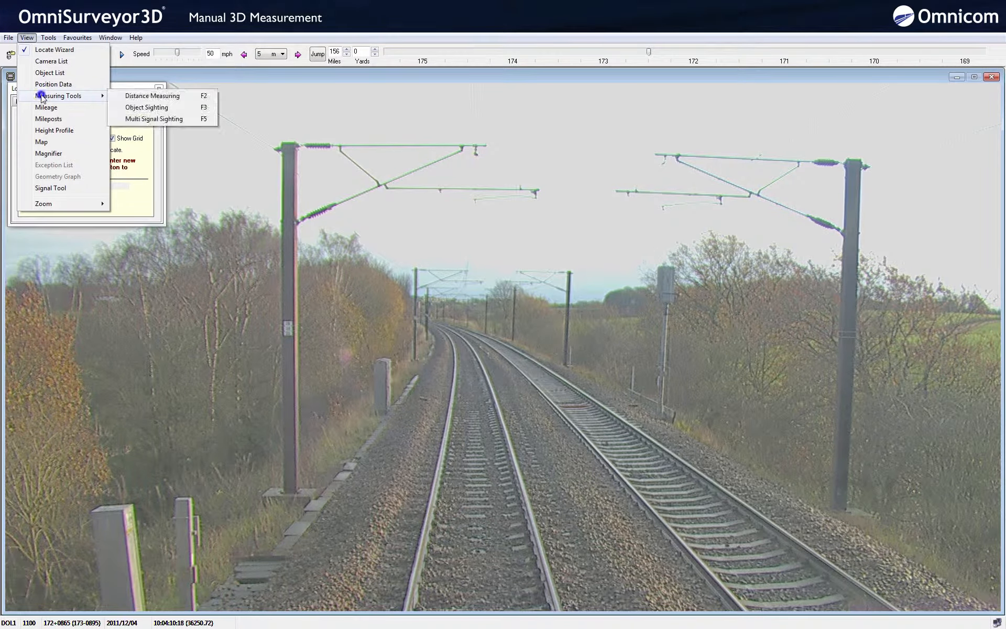
click(133, 96)
click(150, 272)
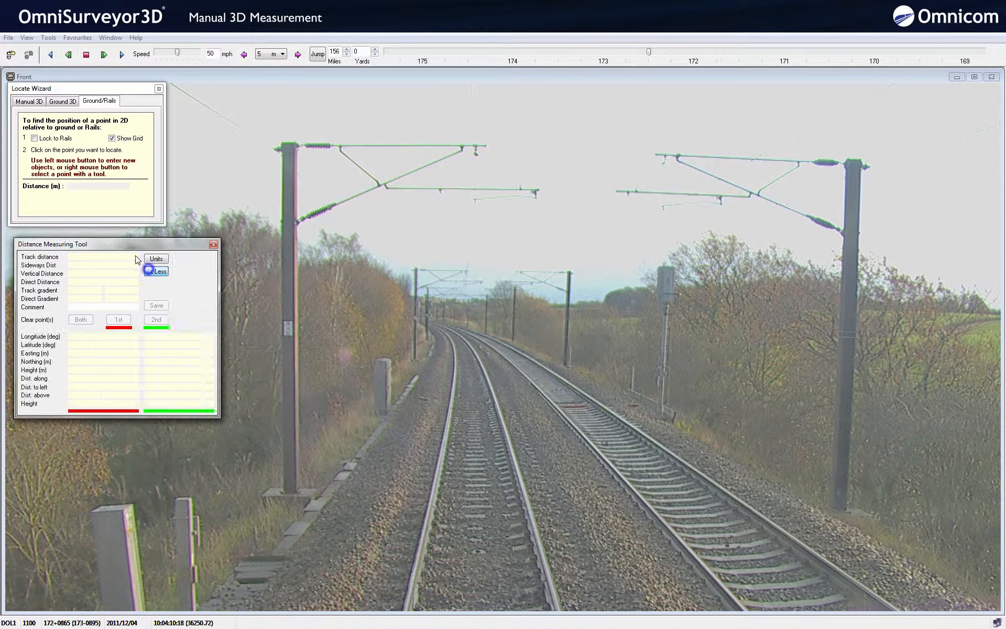
click(27, 37)
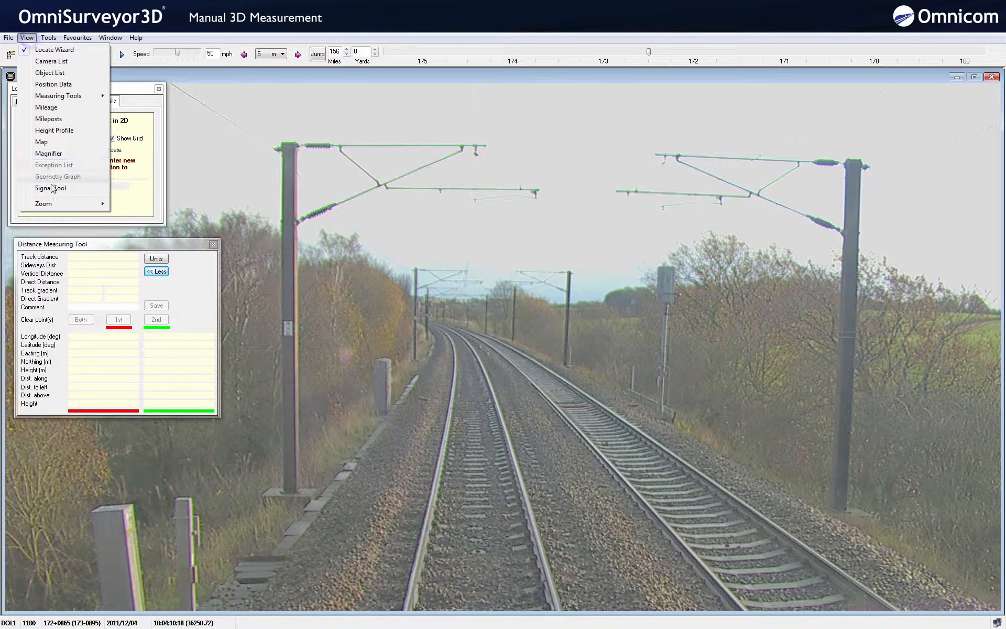
click(52, 204)
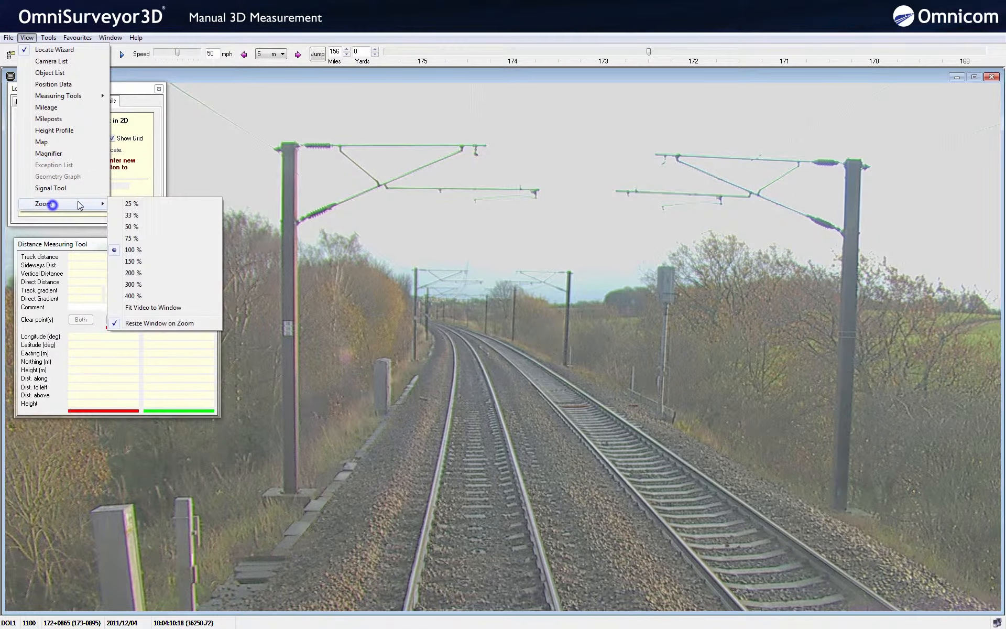
click(134, 308)
Step: Move the video forward frame by frame until the mast base beside the near track is close to the camera
click(103, 55)
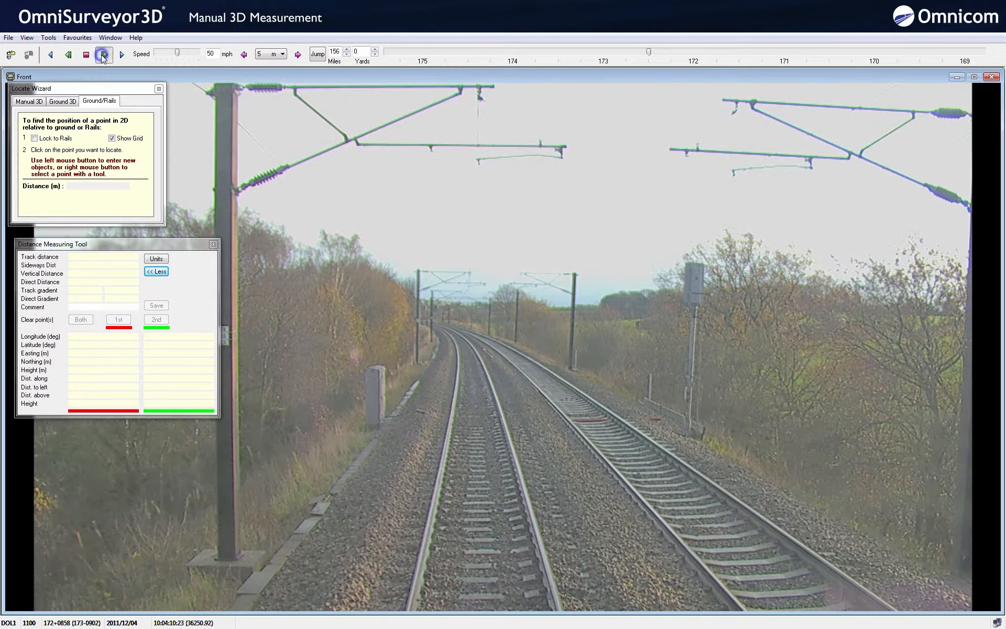
click(103, 55)
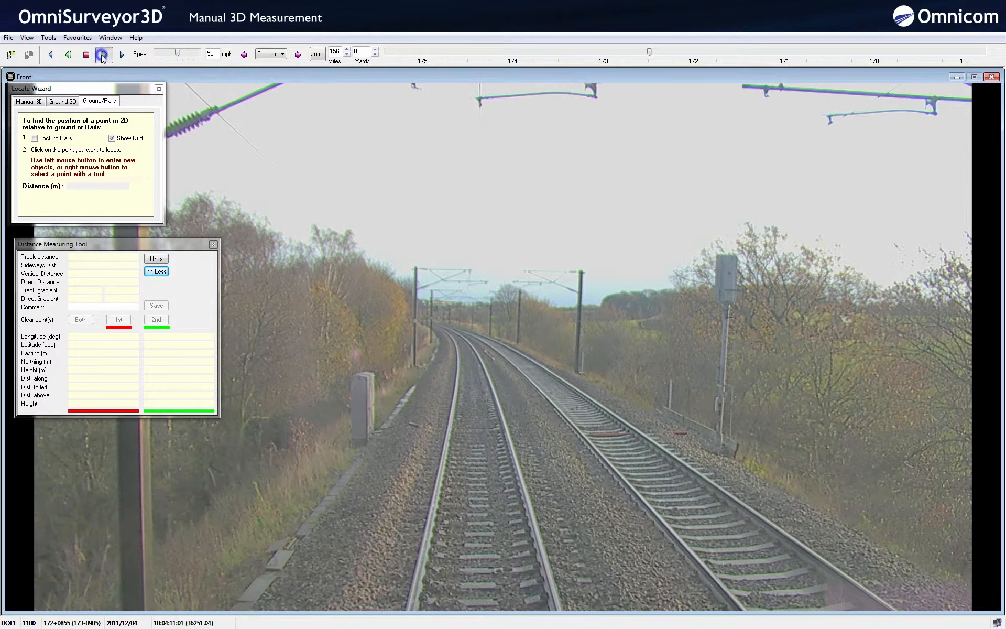
click(68, 54)
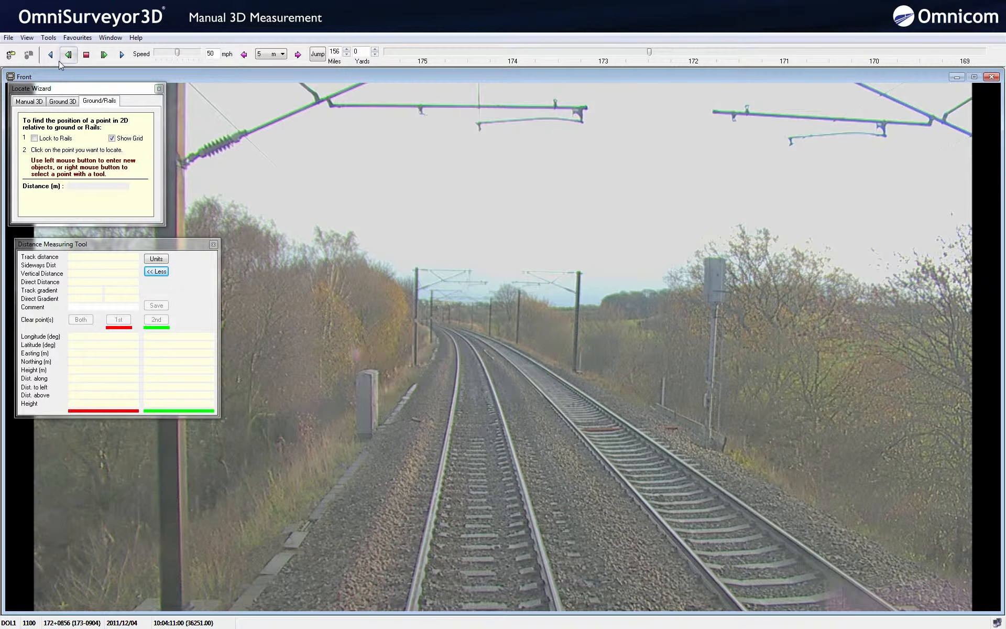
Step: Set the Locate Wizard to the Manual 3D method and show the Magnifier at x4
click(29, 101)
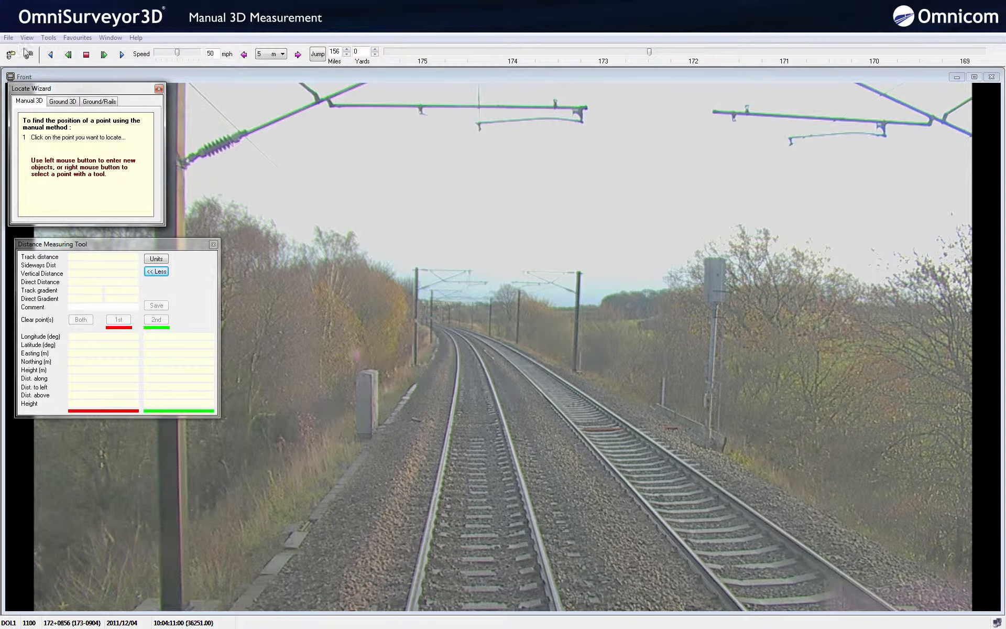
click(26, 37)
click(47, 153)
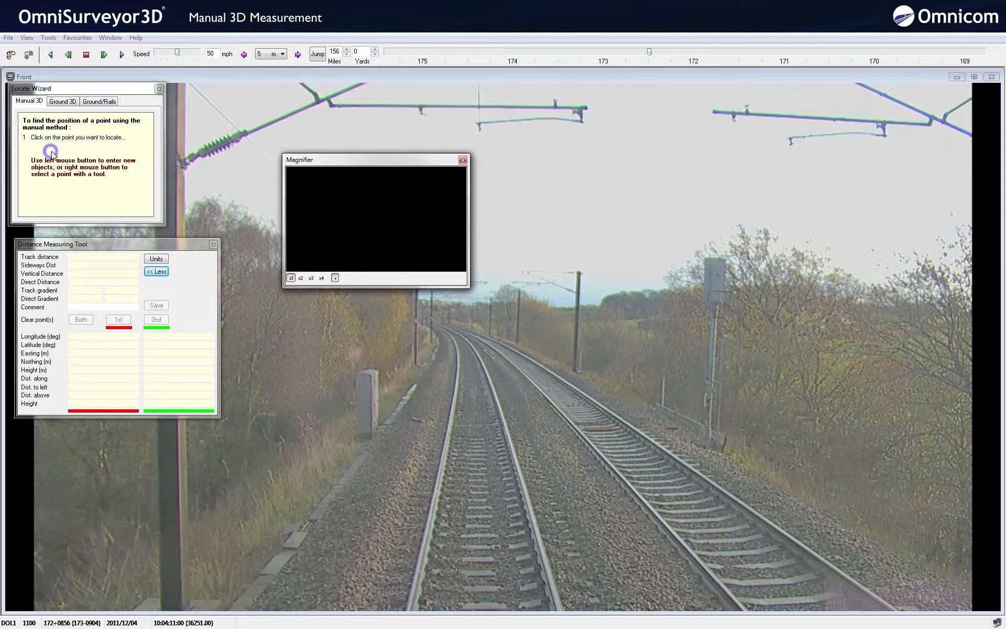
click(322, 278)
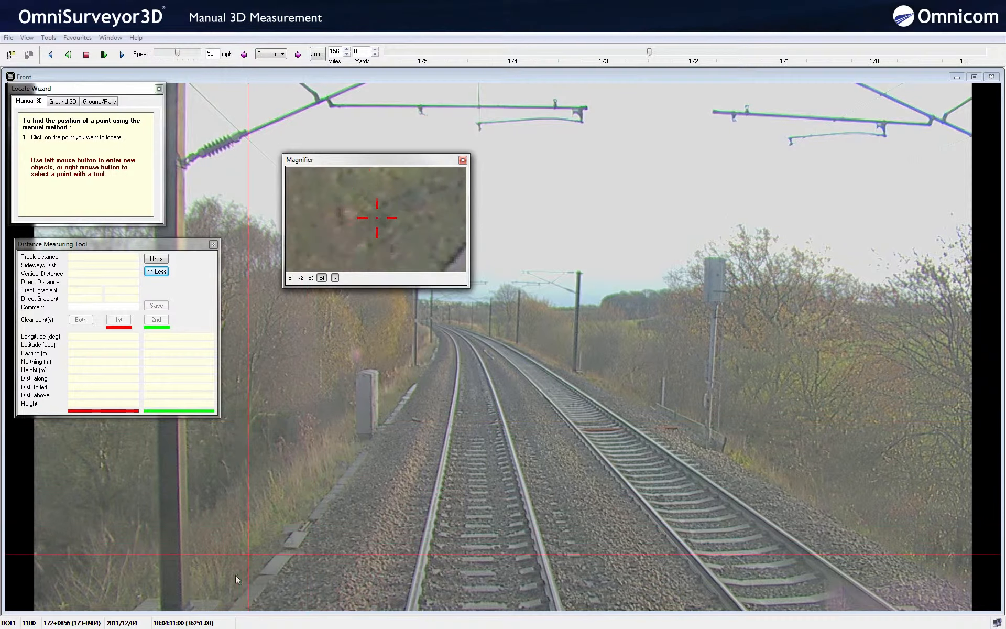
Step: Place the first measuring point by marking the mast base's track-side corner, moving back 5 m and marking the same corner again
click(221, 601)
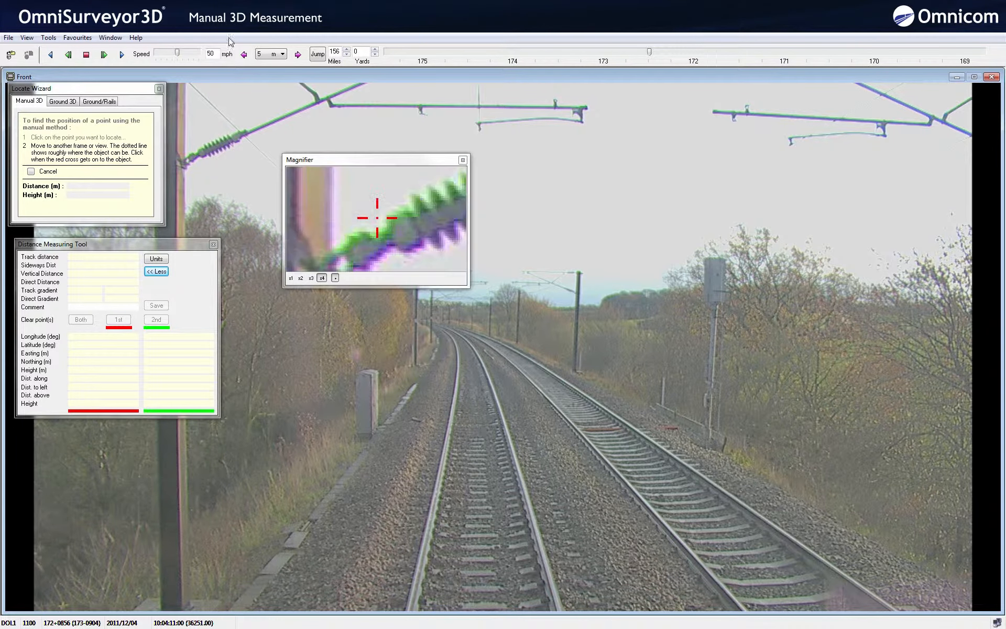
click(282, 54)
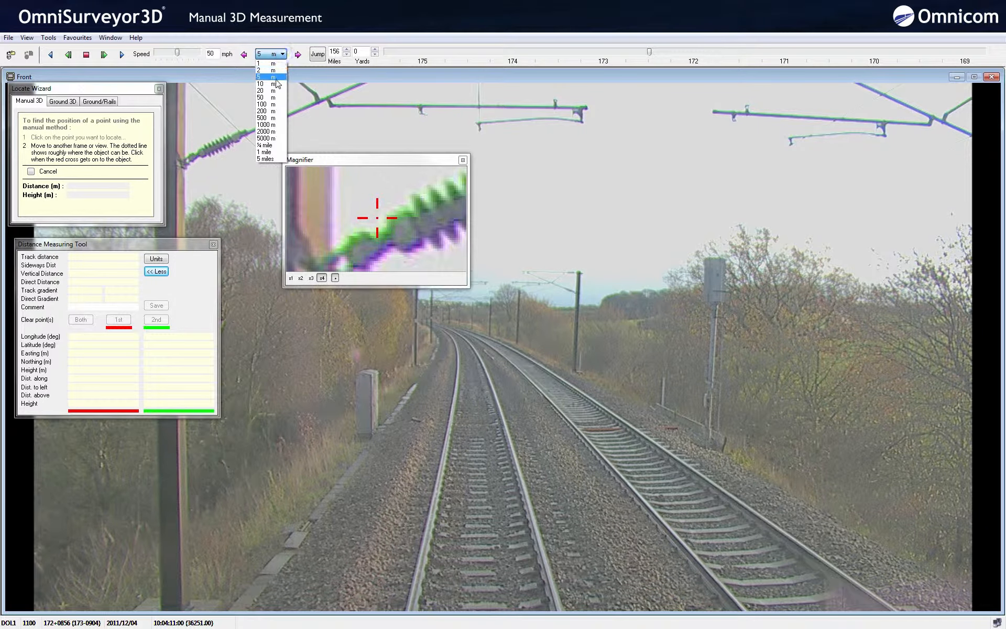
click(275, 79)
click(244, 55)
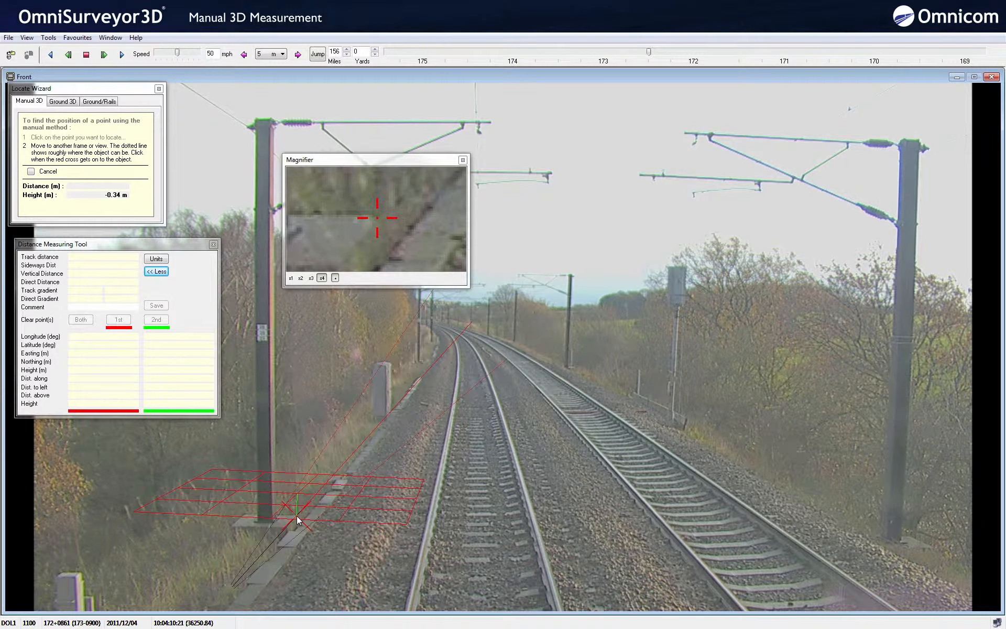
click(297, 519)
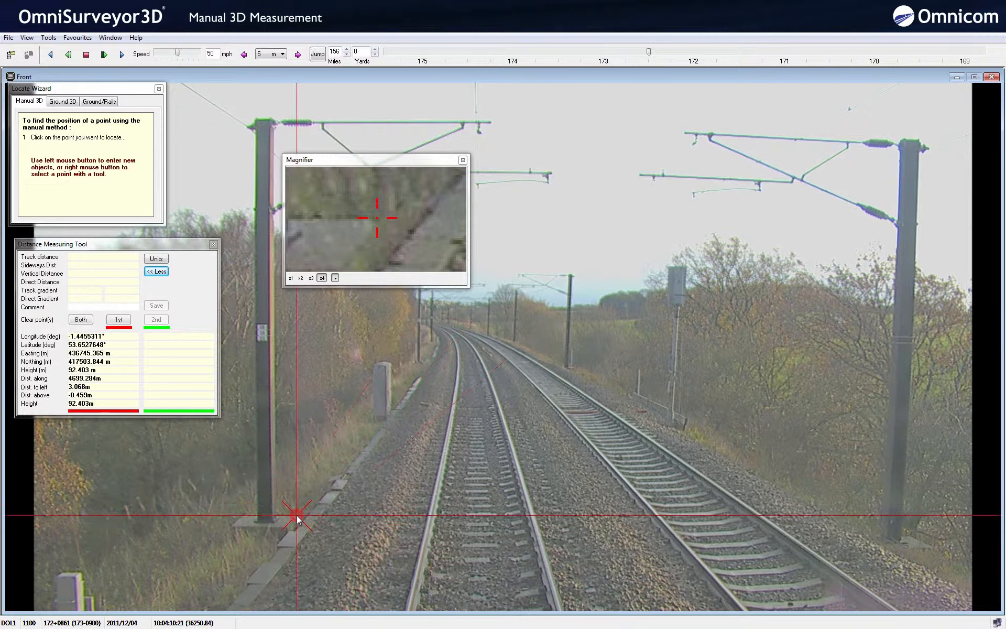
Step: Step the video back and forward a few frames to check the first point's marker against the mast base
click(70, 55)
click(70, 55)
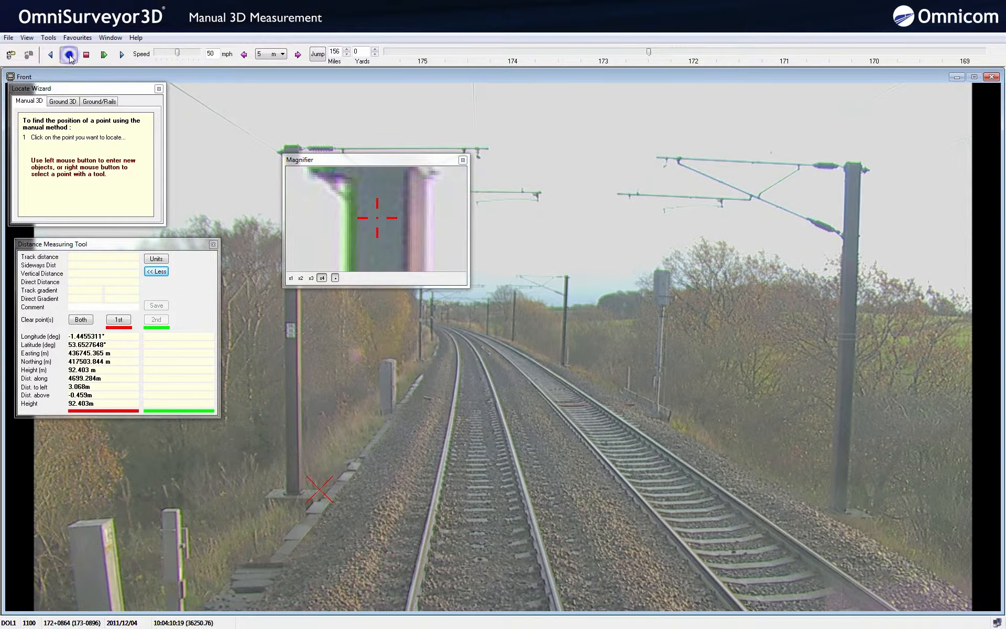
click(103, 55)
click(104, 55)
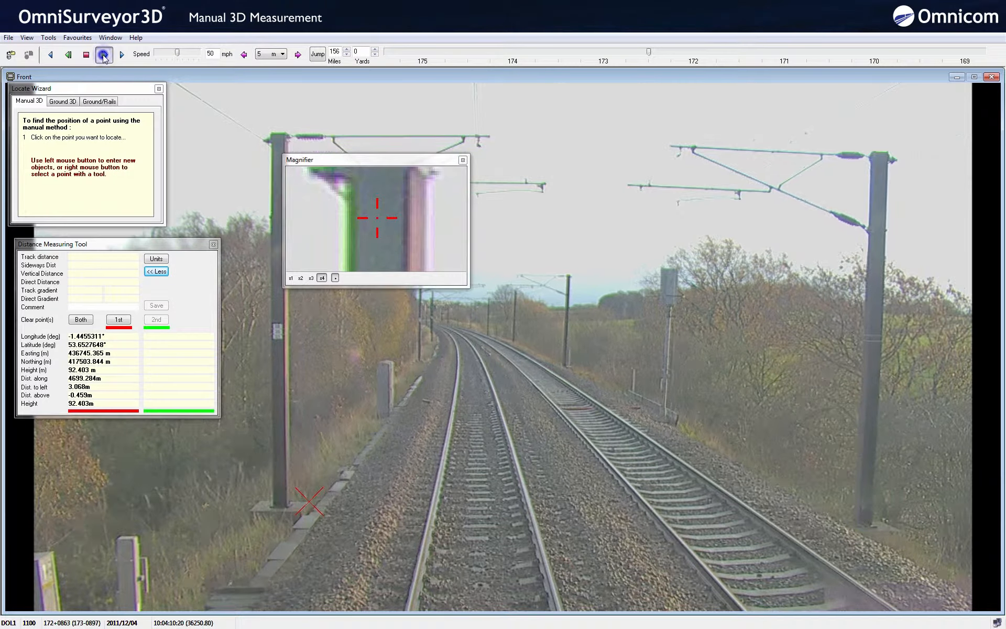
click(104, 55)
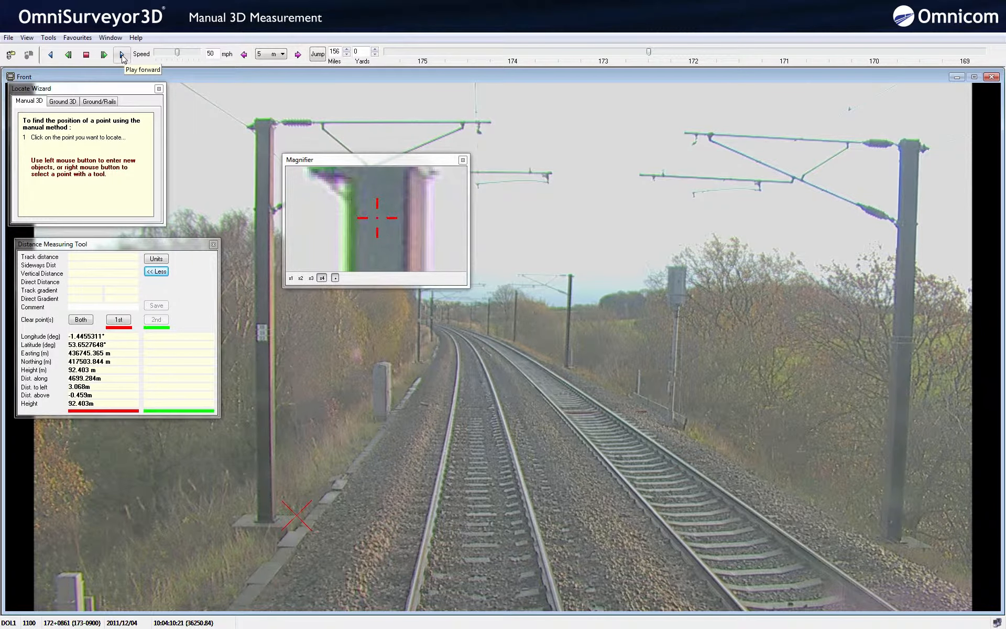
Step: Play the video forward to the grey trackside cabinet and step back until the cabinet's base is fully in view
click(122, 55)
click(86, 55)
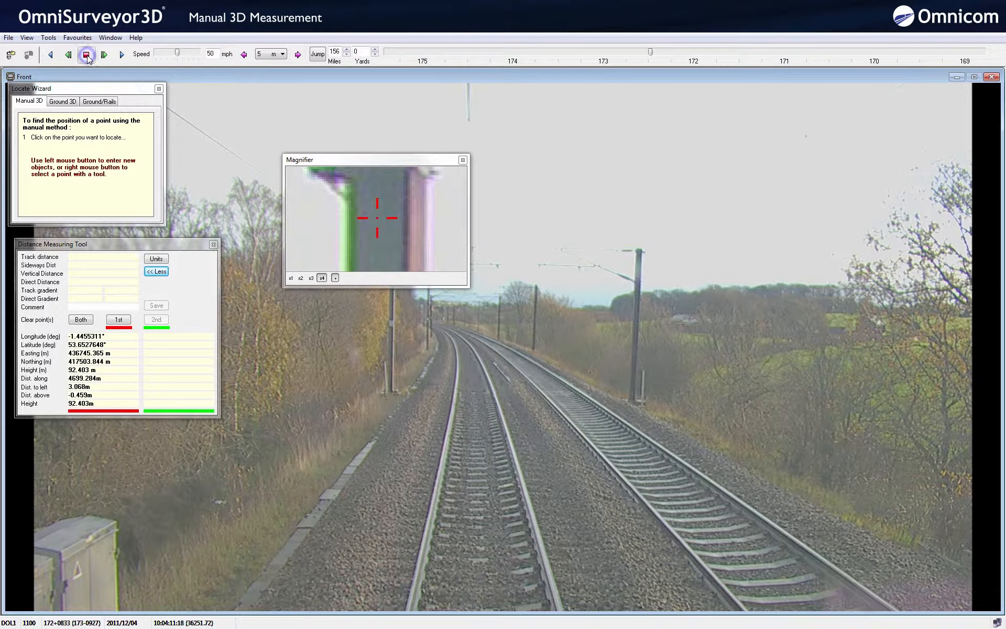
click(68, 54)
click(67, 54)
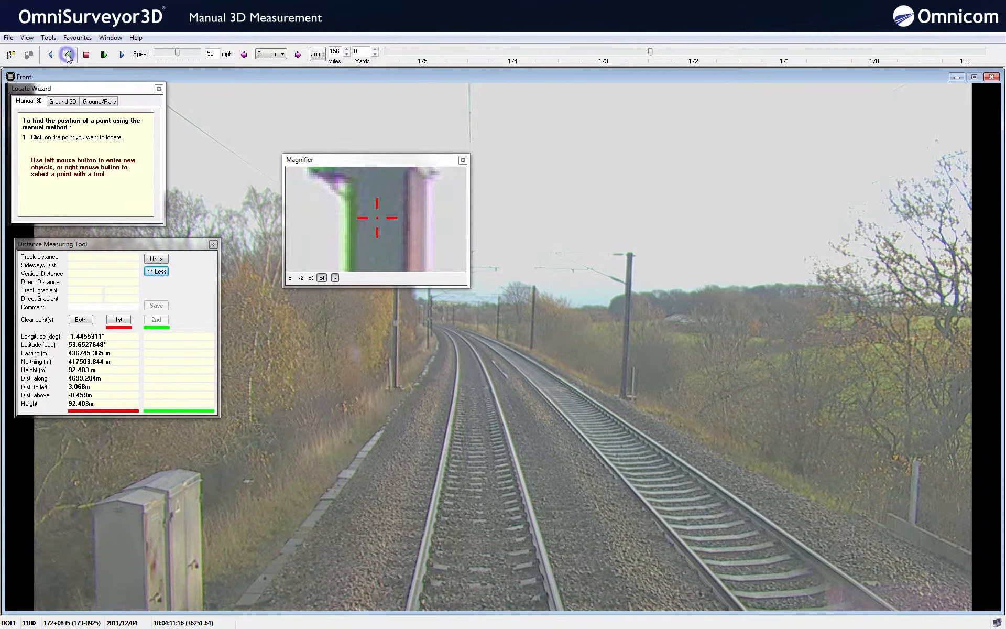
click(67, 55)
click(68, 54)
click(68, 55)
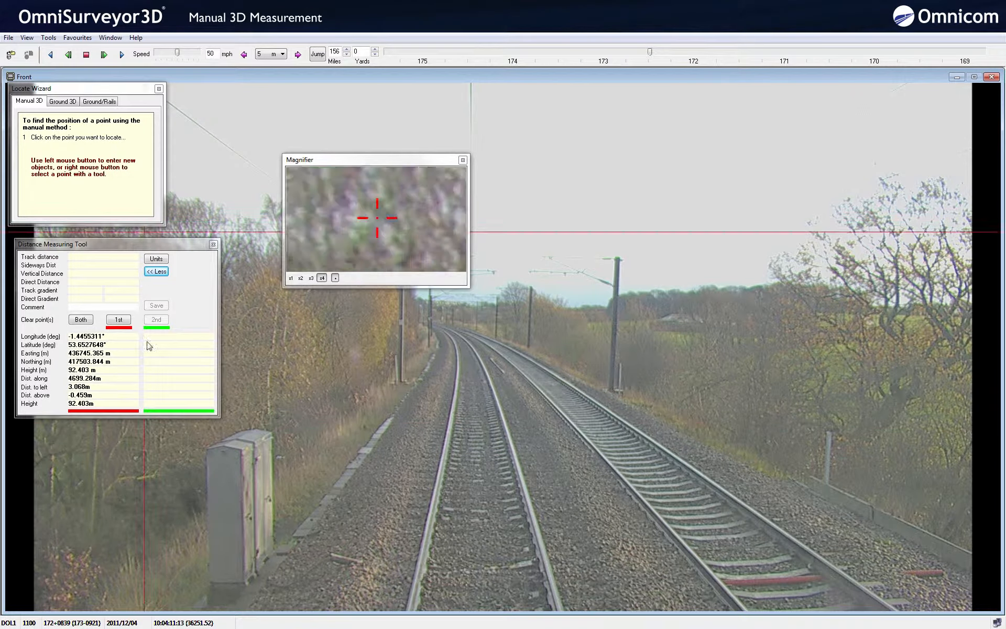
Step: Place the second measuring point by marking the cabinet's base corner, moving back 5 m and marking the same corner again
click(246, 585)
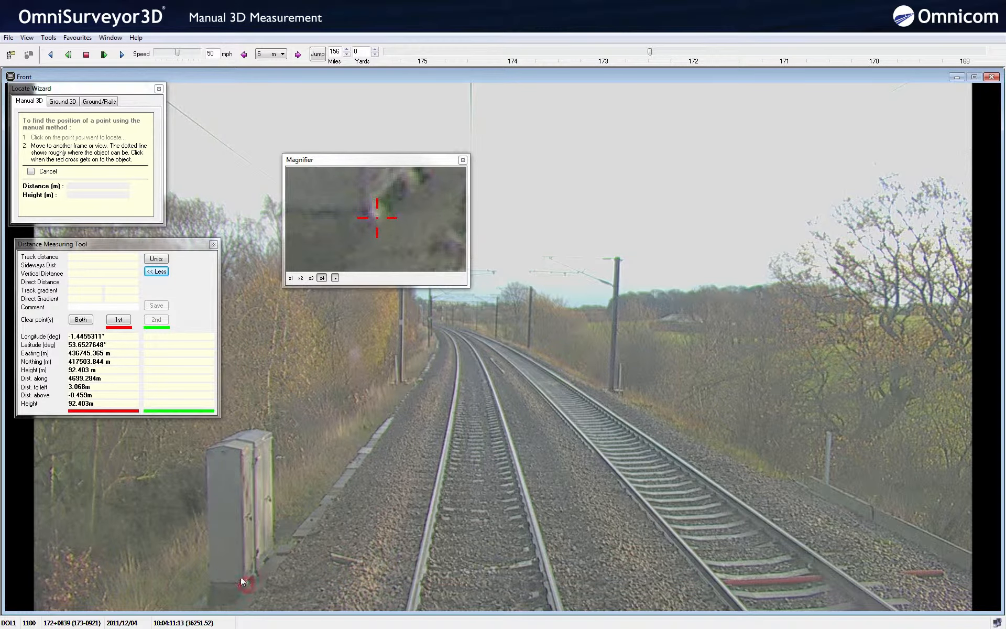
click(244, 54)
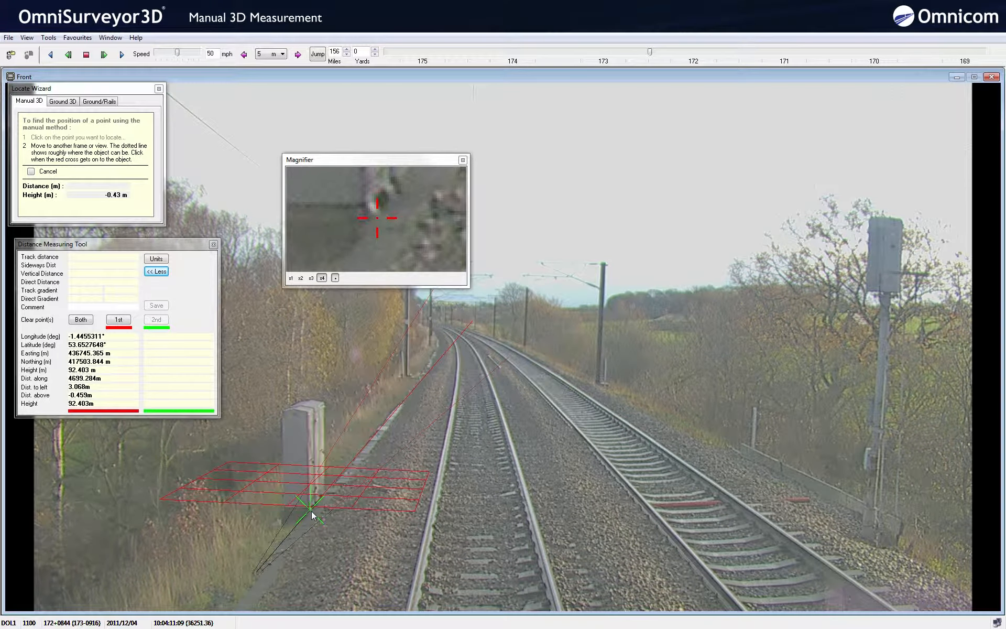
click(311, 510)
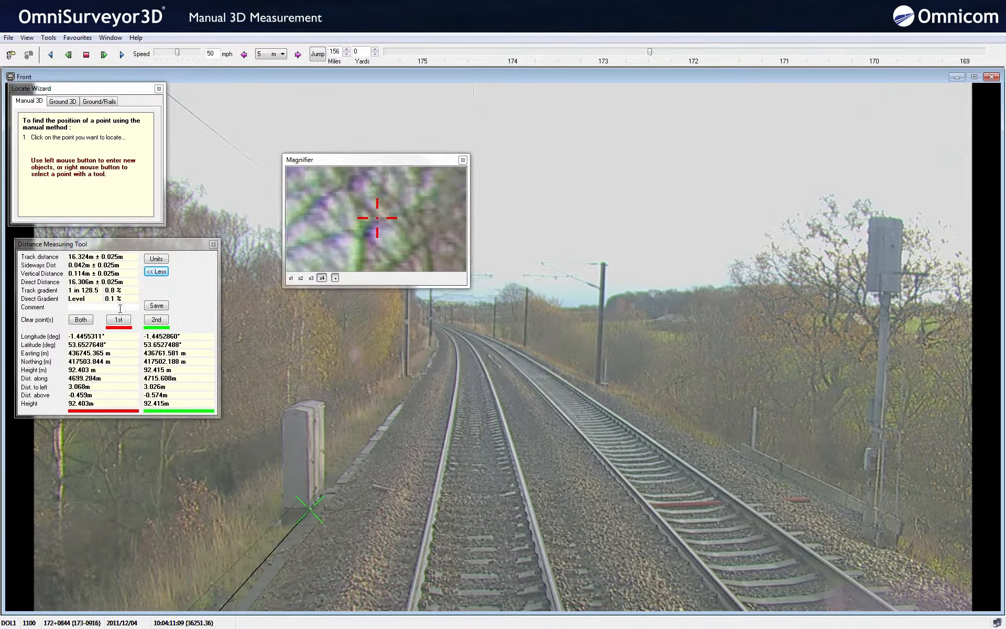
Step: Clear both measuring points and step the video until the base of the mast before the grey cabinet is in view
click(86, 319)
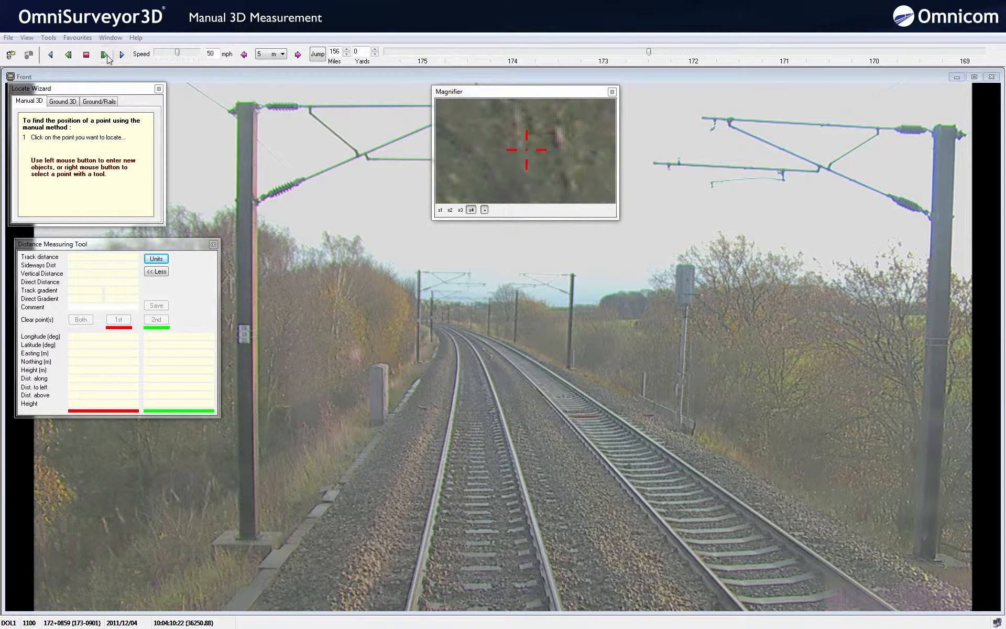
click(106, 56)
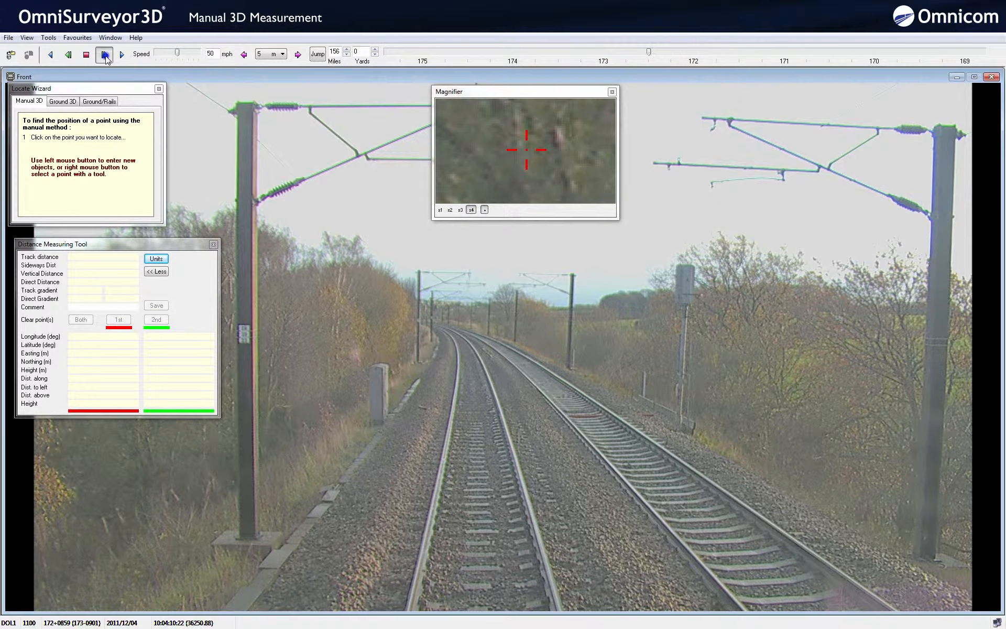
click(68, 54)
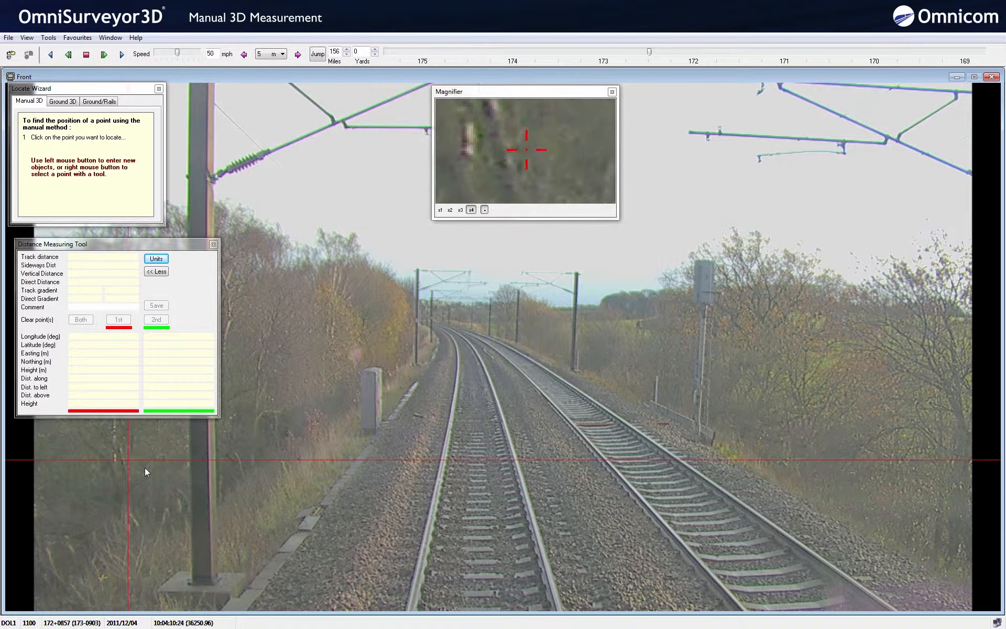
Step: Place the first measuring point by marking the mast's base corner, moving back 5 m and marking the same corner again
click(213, 585)
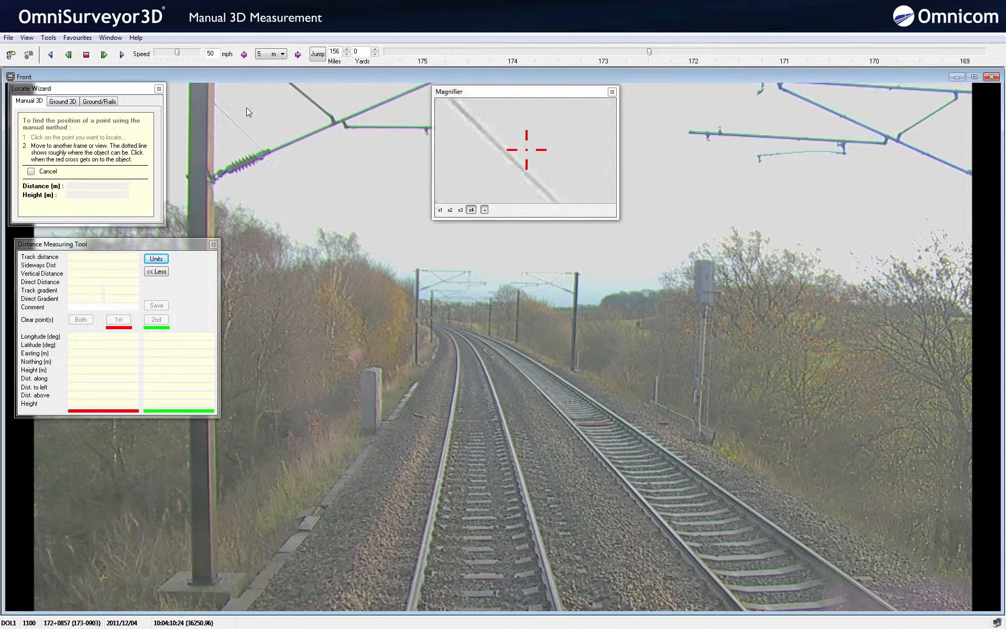
click(243, 54)
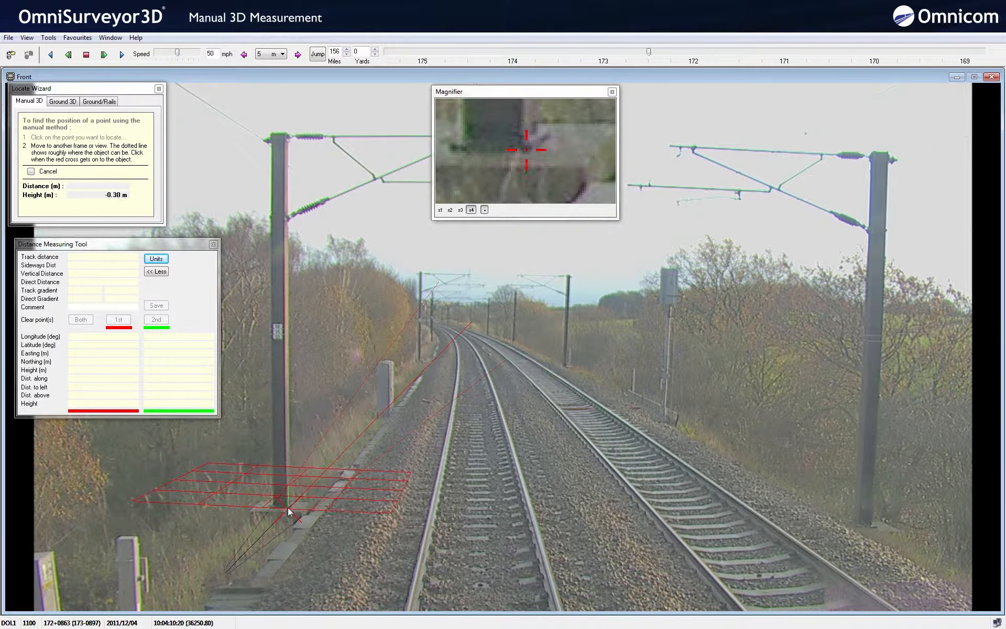
click(287, 508)
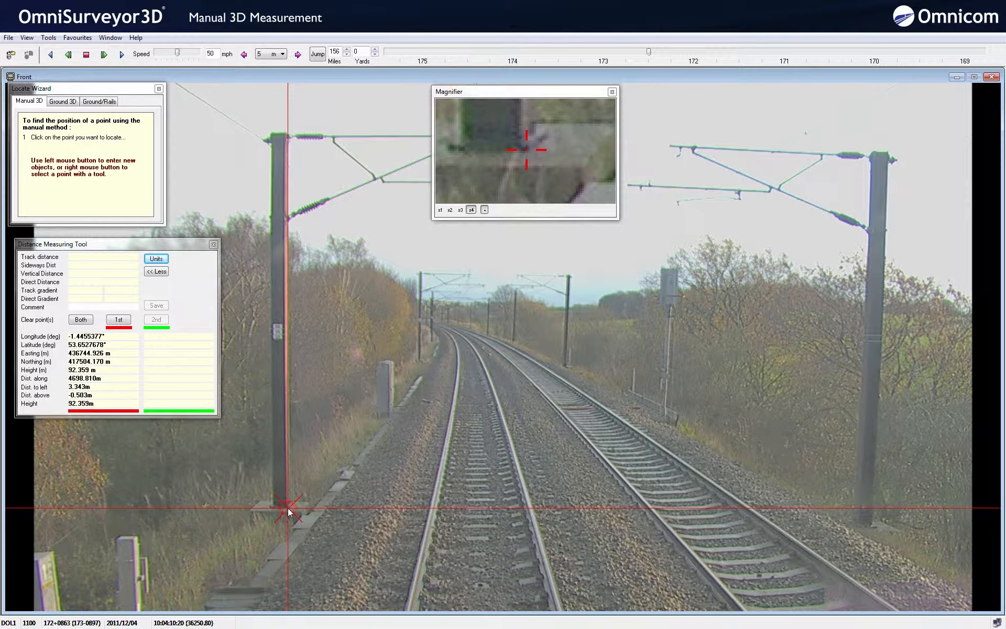
Step: Step the video back and forward to check the marker against the mast base, stopping where the mast's full height is in view
click(68, 55)
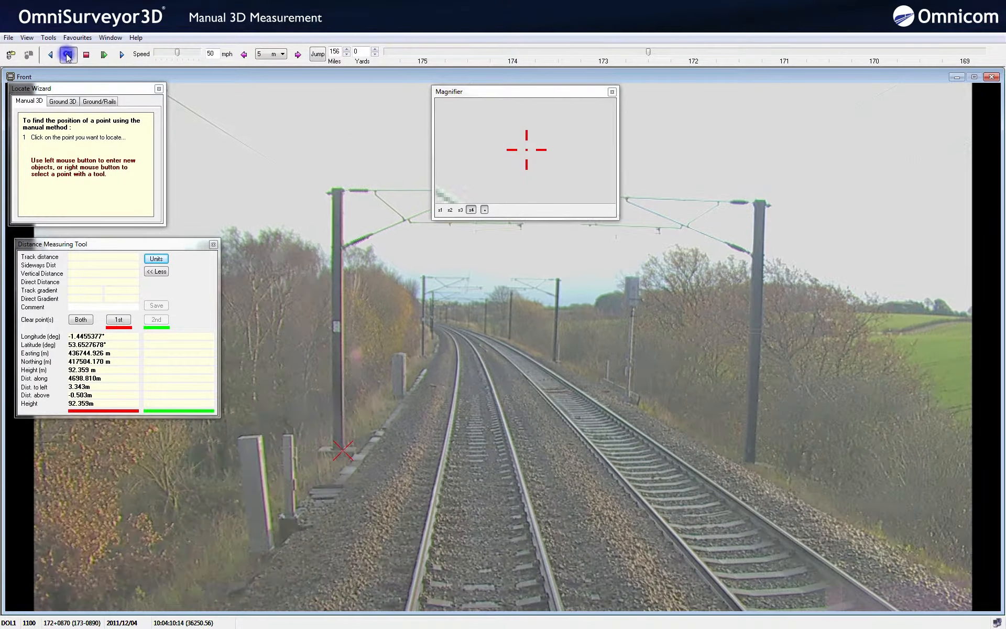
click(106, 55)
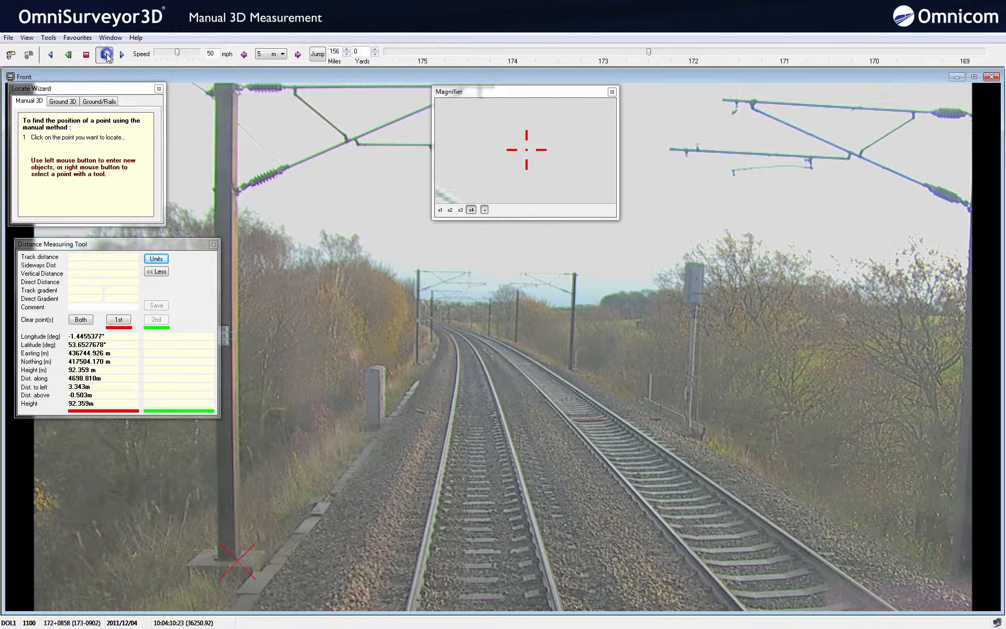
click(84, 55)
click(67, 54)
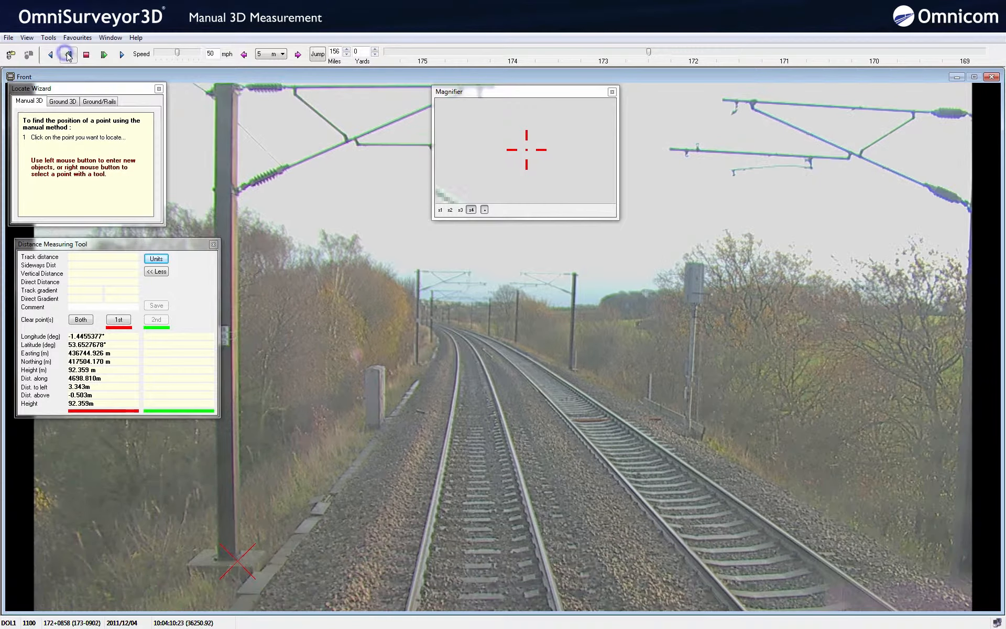
click(67, 55)
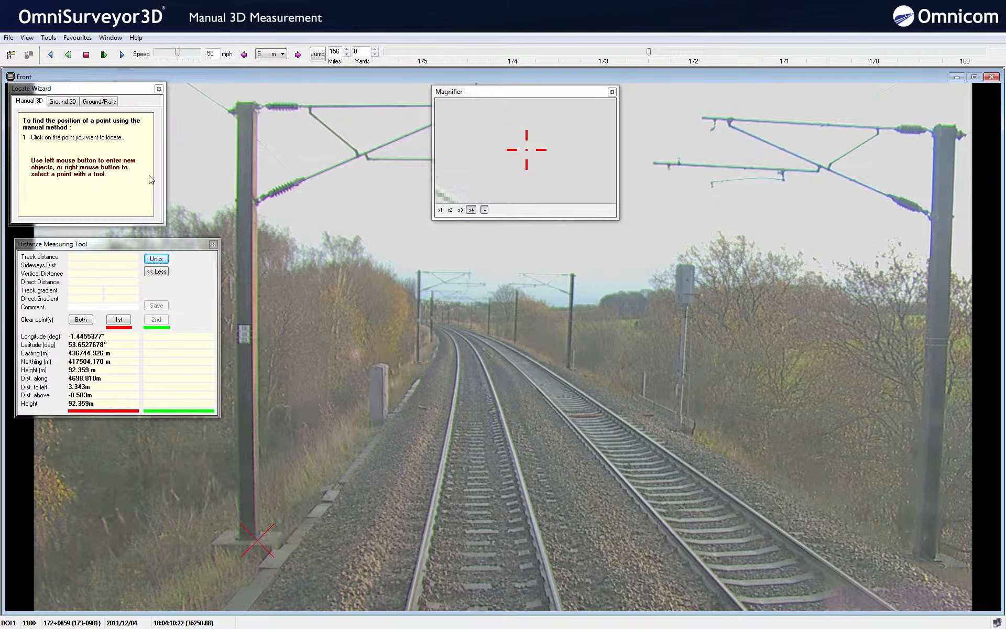
Step: Measure the mast's height by placing the second point directly above the base marker and refining it level with the mast top
click(270, 108)
click(271, 102)
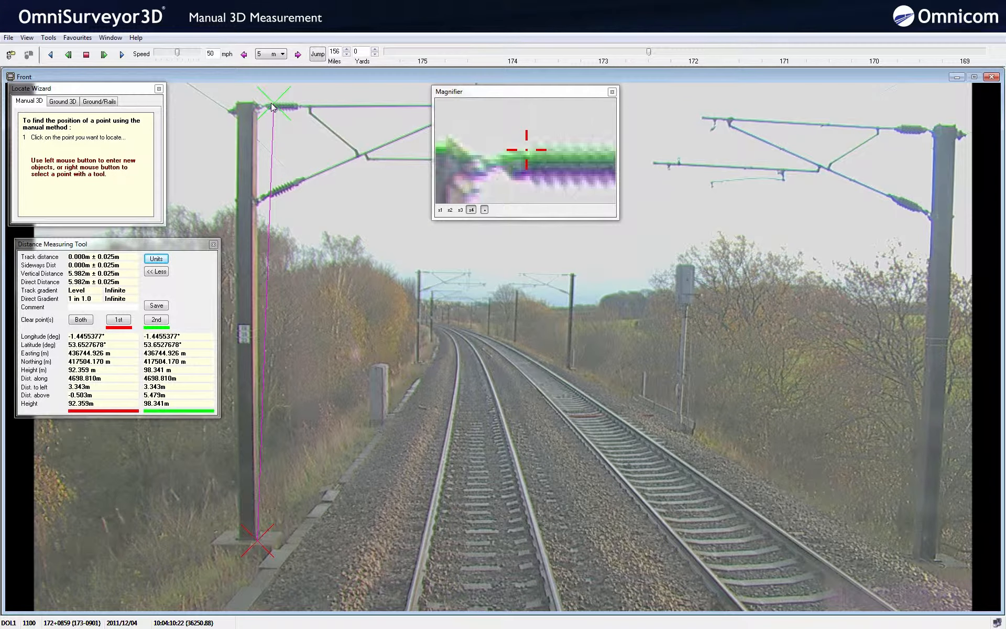
click(271, 103)
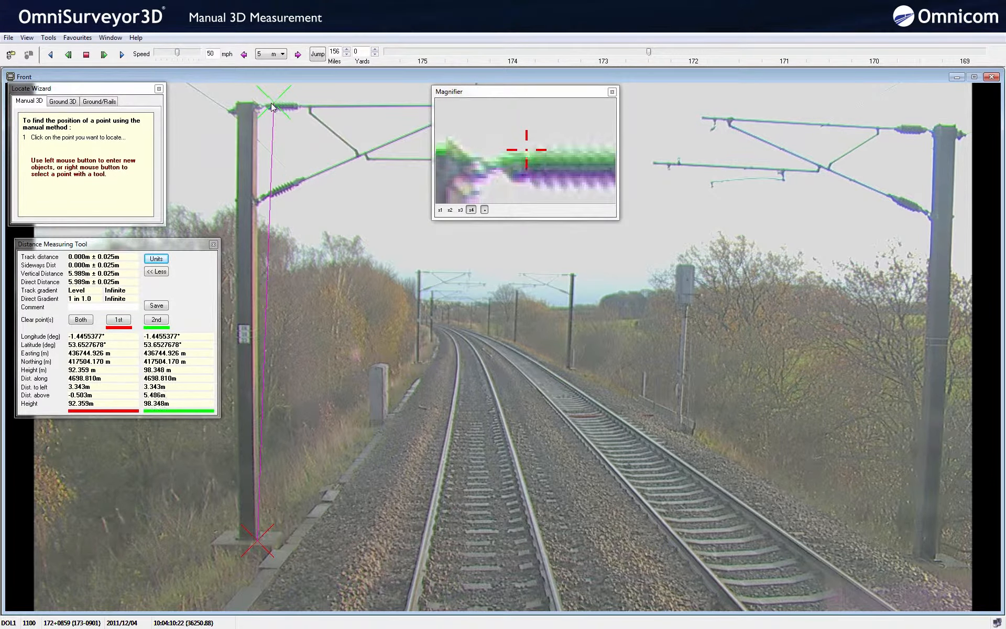
click(271, 104)
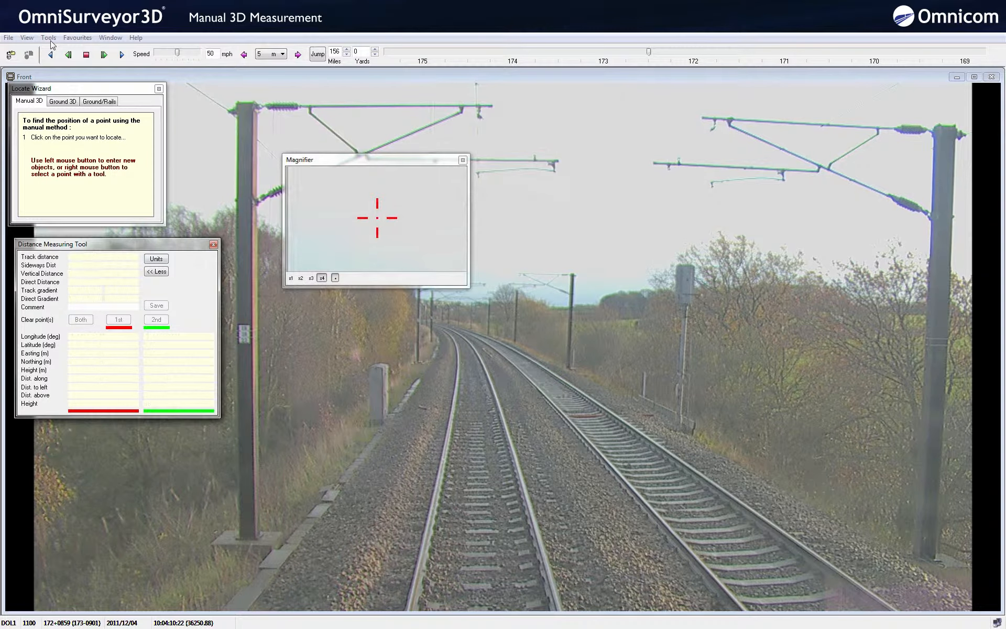
Step: Set the Highlight Objects option to Highlight + Identify and apply it
click(51, 39)
click(68, 106)
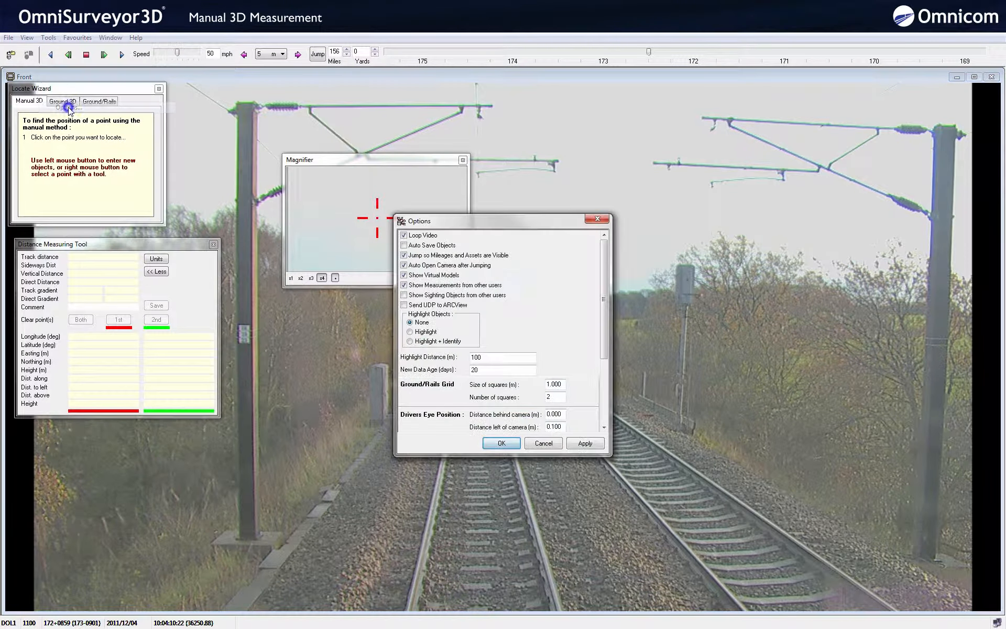
click(409, 341)
click(586, 444)
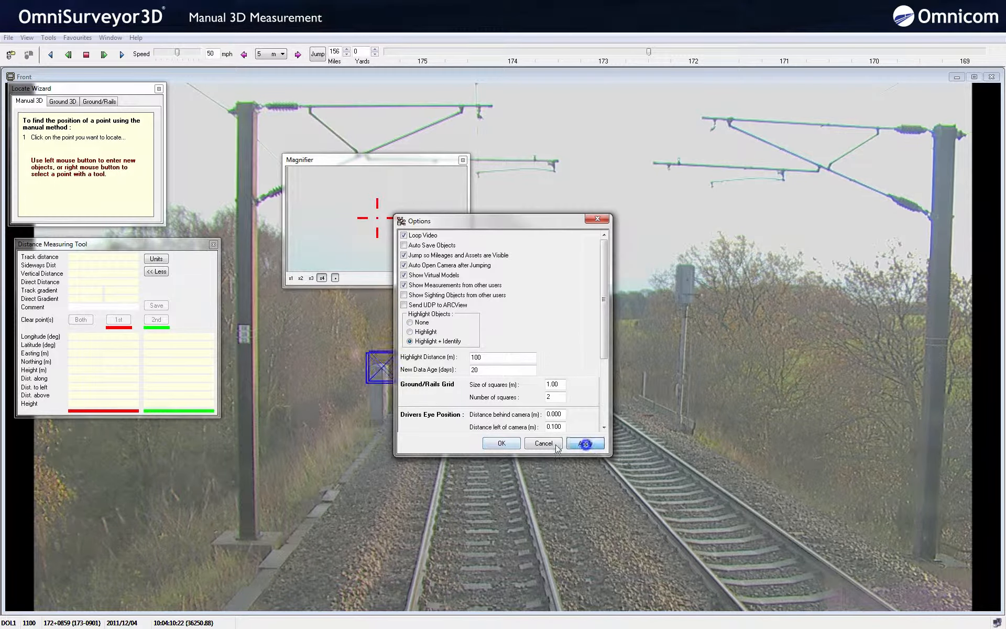
click(501, 444)
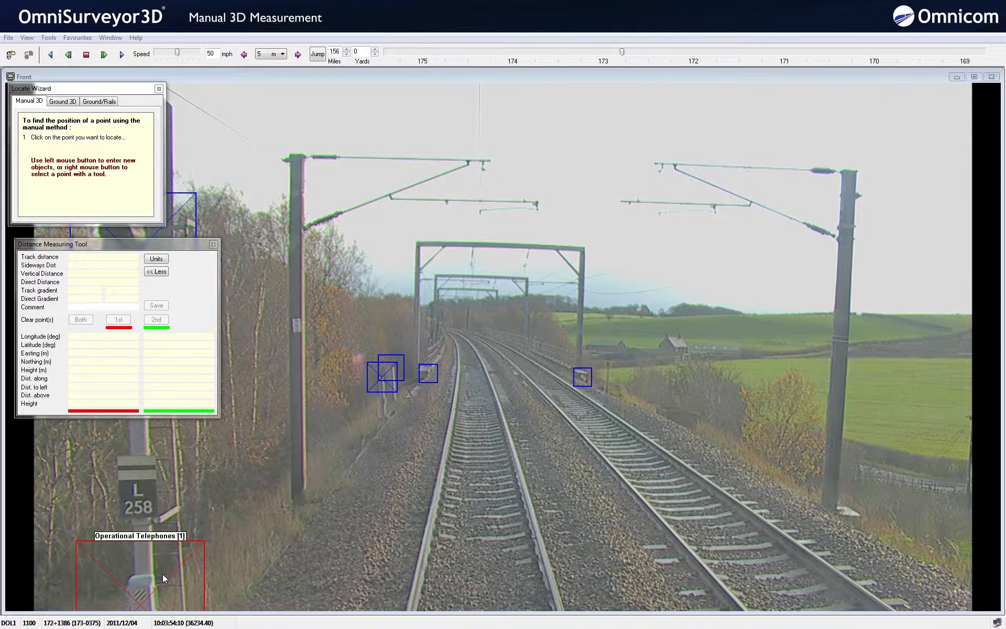
Step: Measure between two highlighted assets, from the Operational Telephones object below sign L 258 to the boxed object beside the track ahead
click(163, 578)
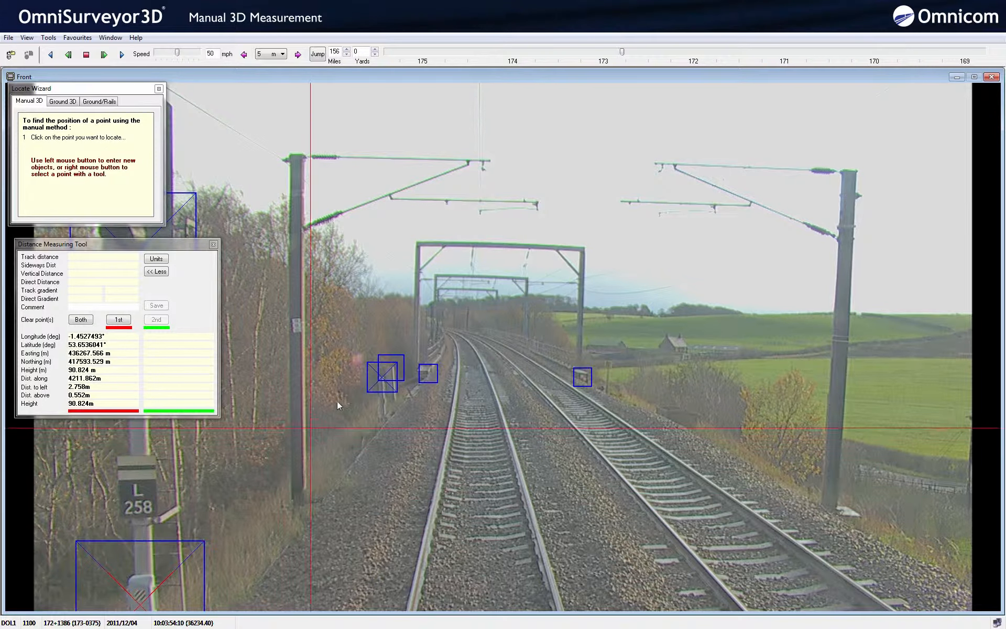
click(379, 383)
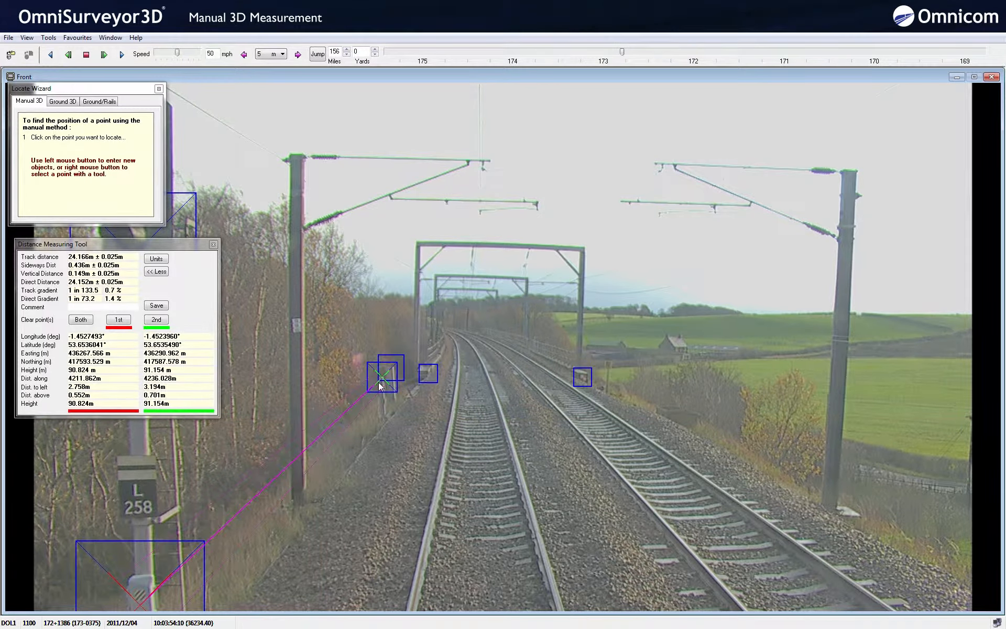